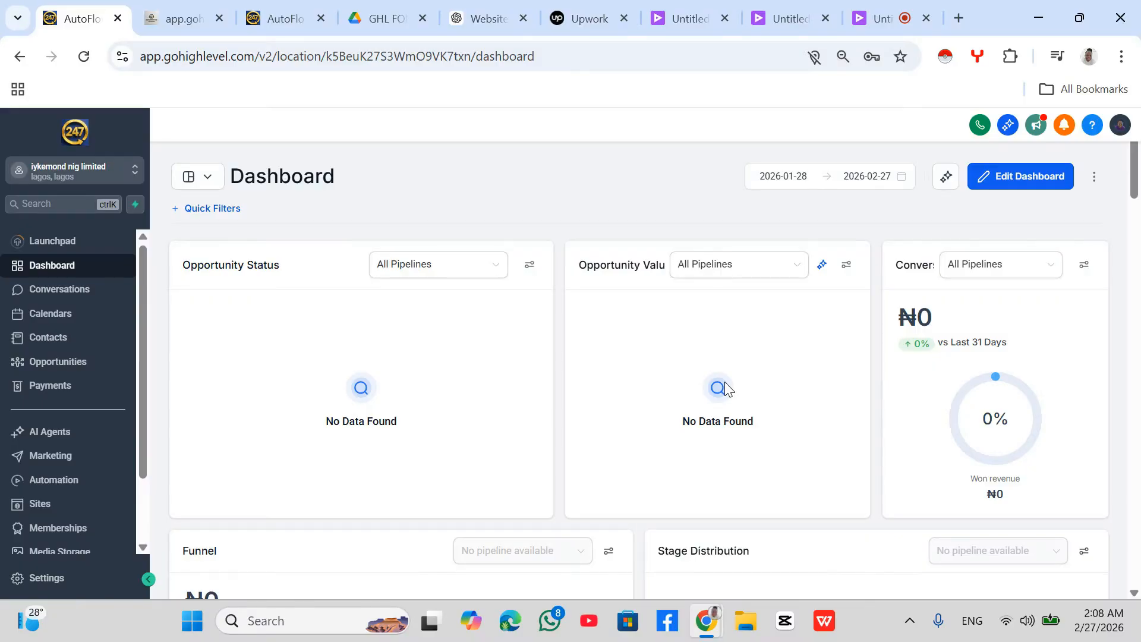
# Switch from the sub-account to the agency view and open Account Snapshots, collapsing the welcome pop-up.
pyautogui.click(119, 173)
pyautogui.click(232, 212)
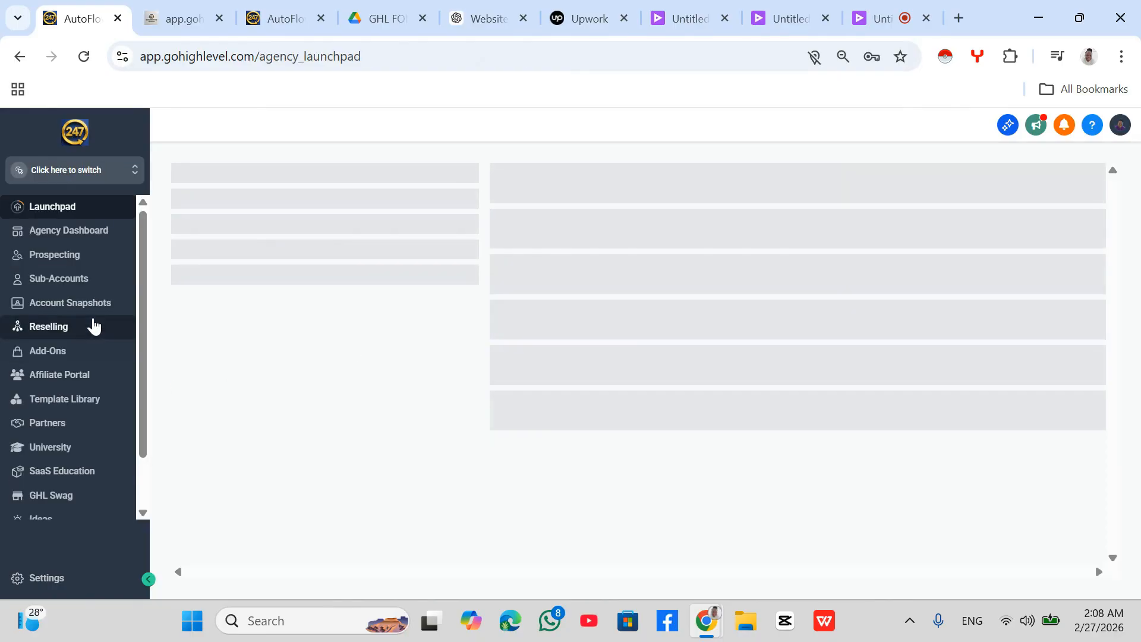
pyautogui.click(126, 307)
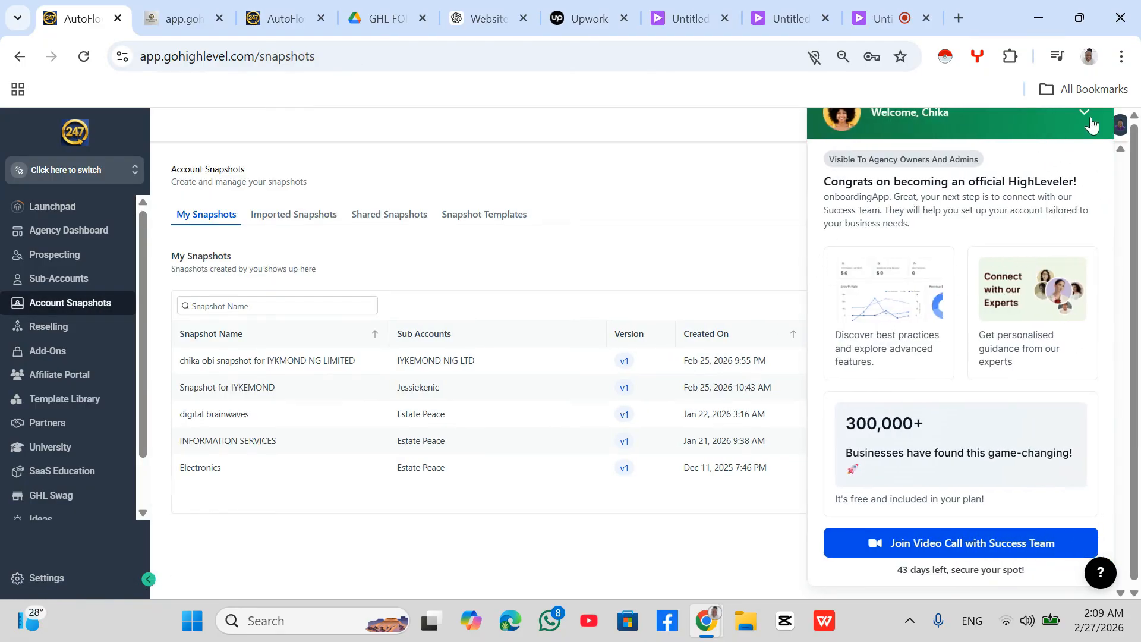
pyautogui.click(1089, 122)
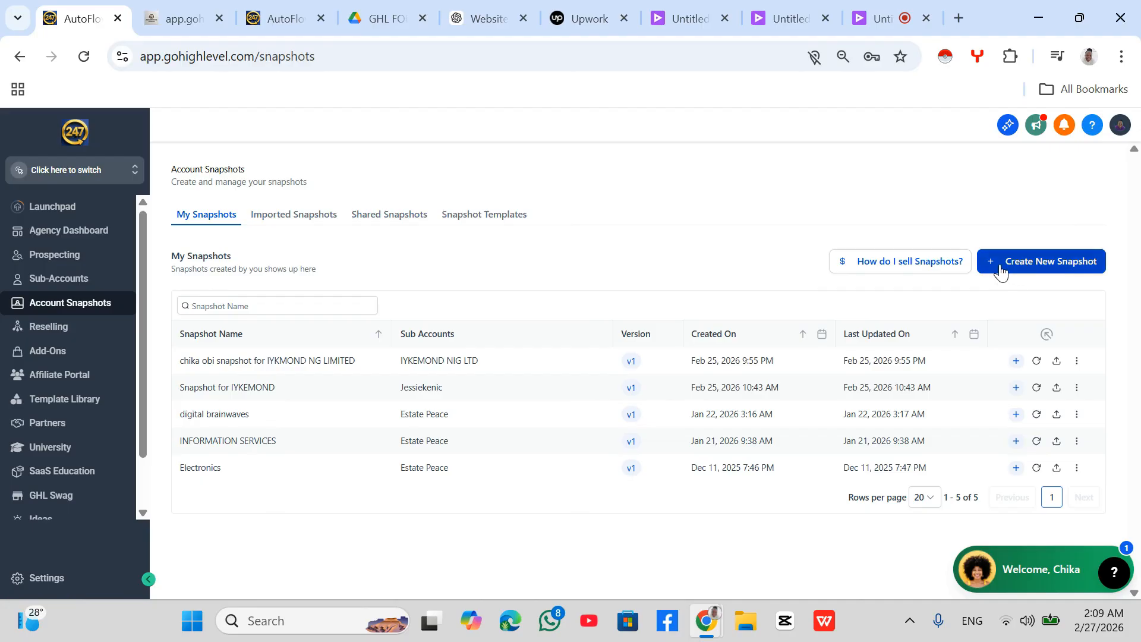
# Start a new snapshot named "iykemond snapshot" from the Jessiekenic sub-account and proceed to its asset selection.
pyautogui.click(999, 269)
pyautogui.click(501, 324)
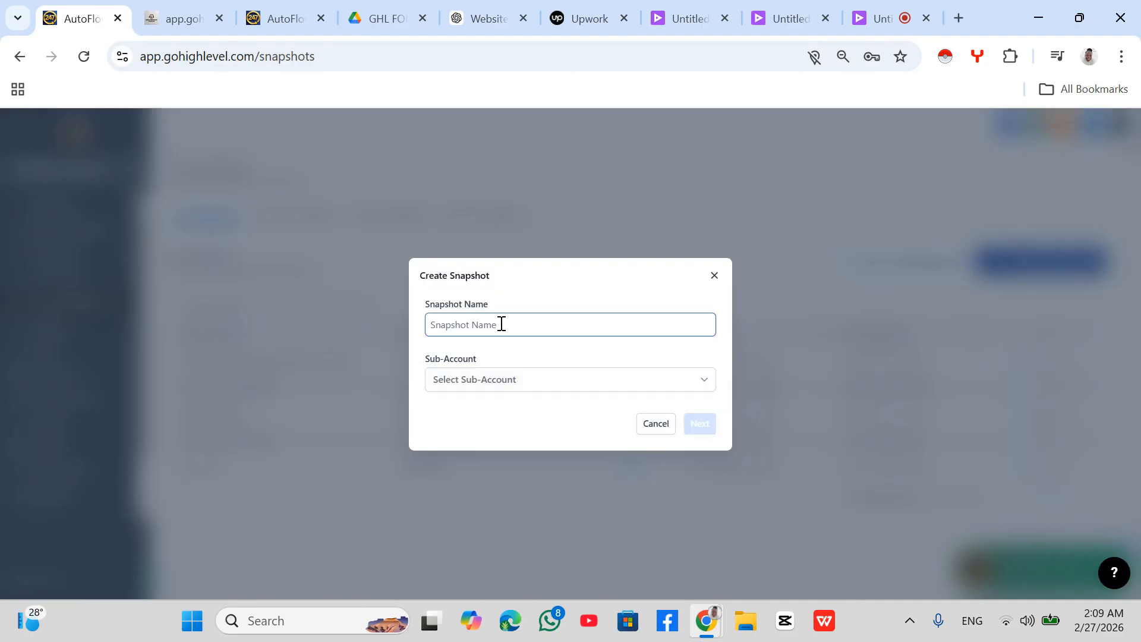
pyautogui.write('iykemond snapshot')
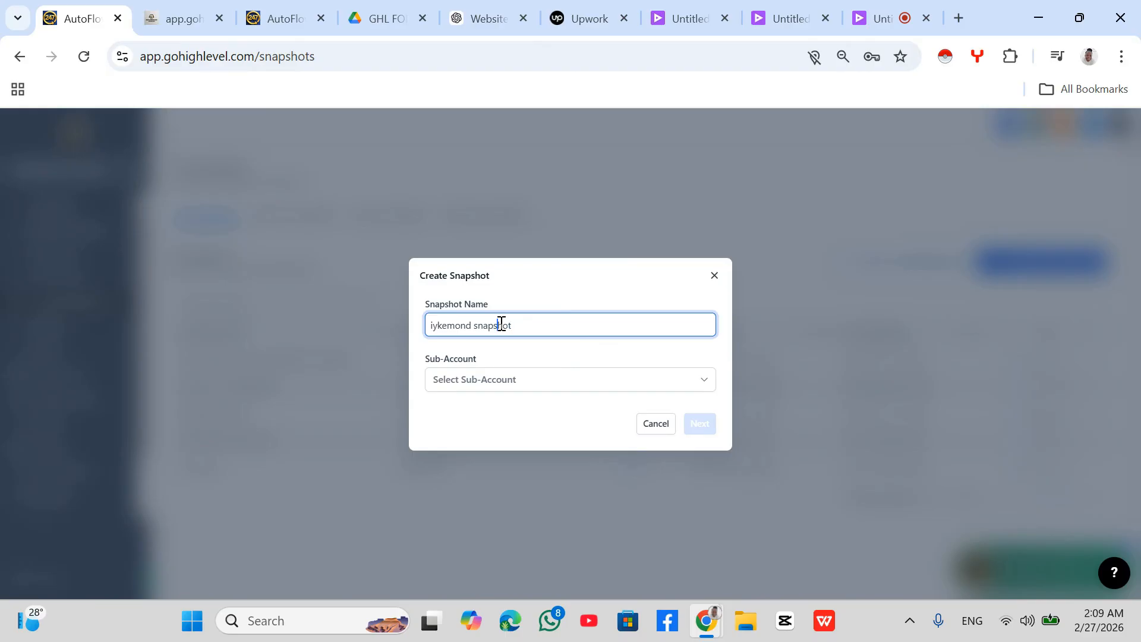
pyautogui.click(659, 383)
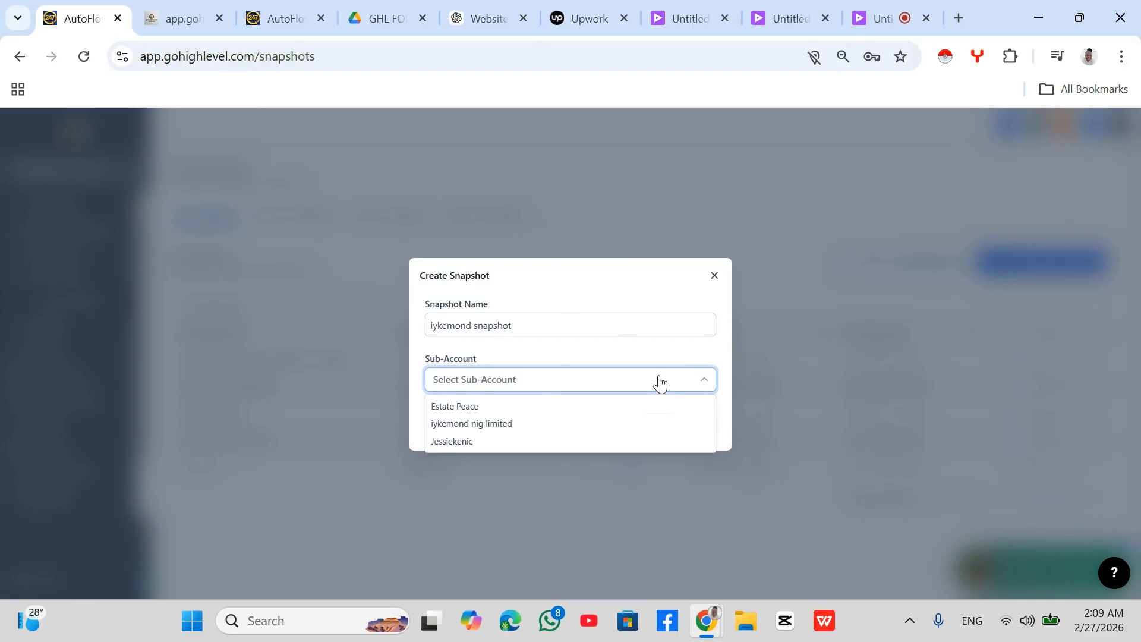
pyautogui.click(599, 443)
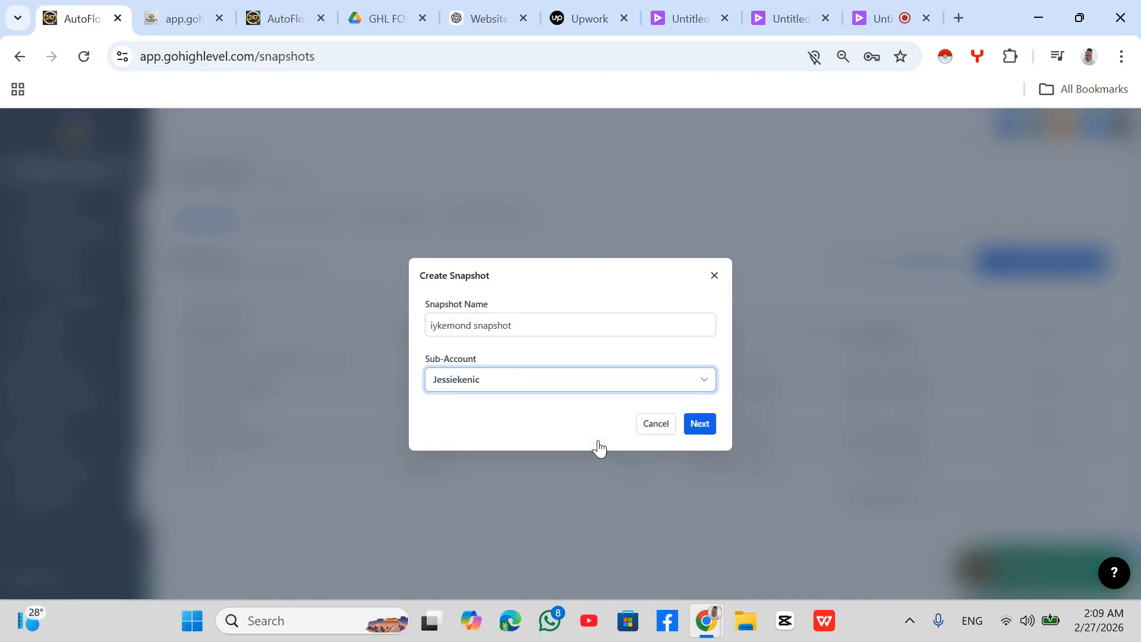
pyautogui.click(700, 424)
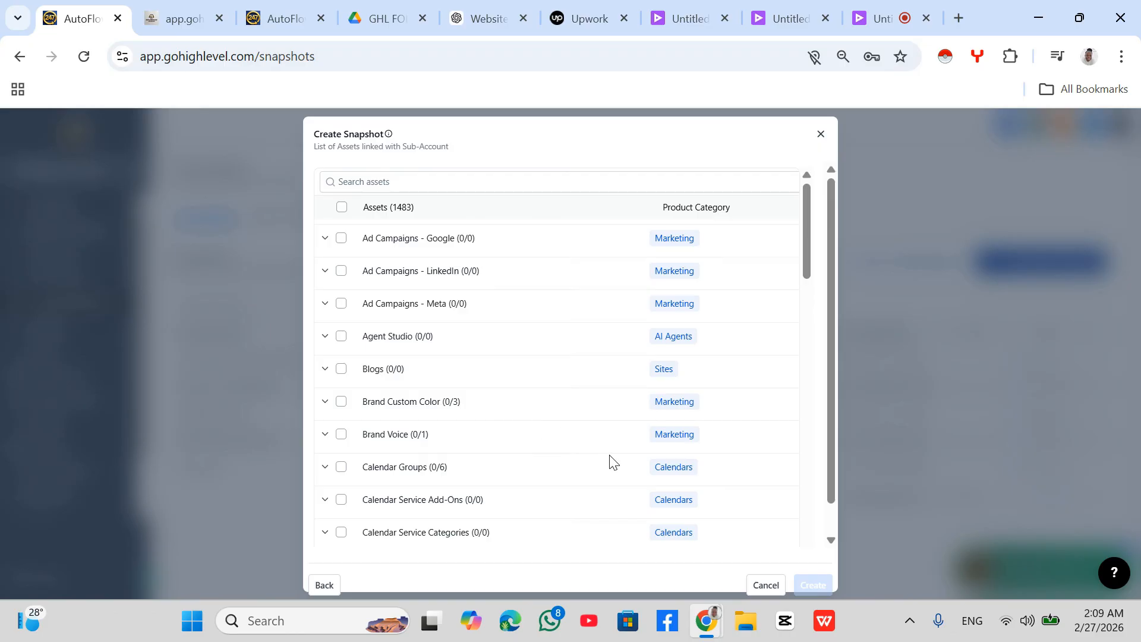
# Look through the asset categories and try including all Funnels & Websites assets in the snapshot.
pyautogui.scroll(-5, 618, 380)
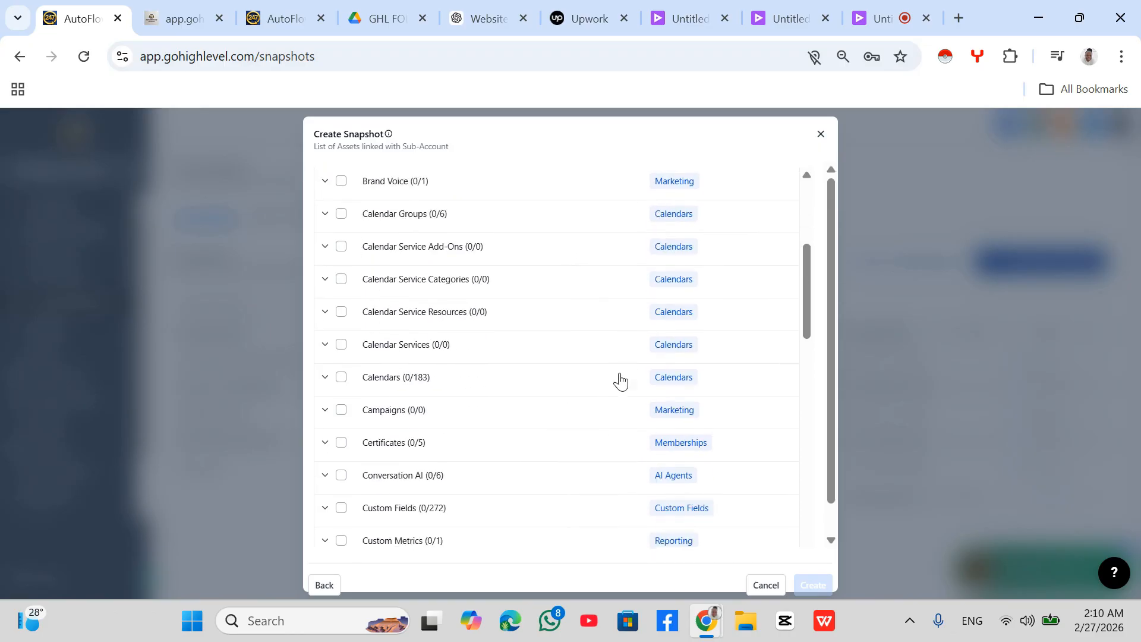
pyautogui.scroll(-8, 620, 379)
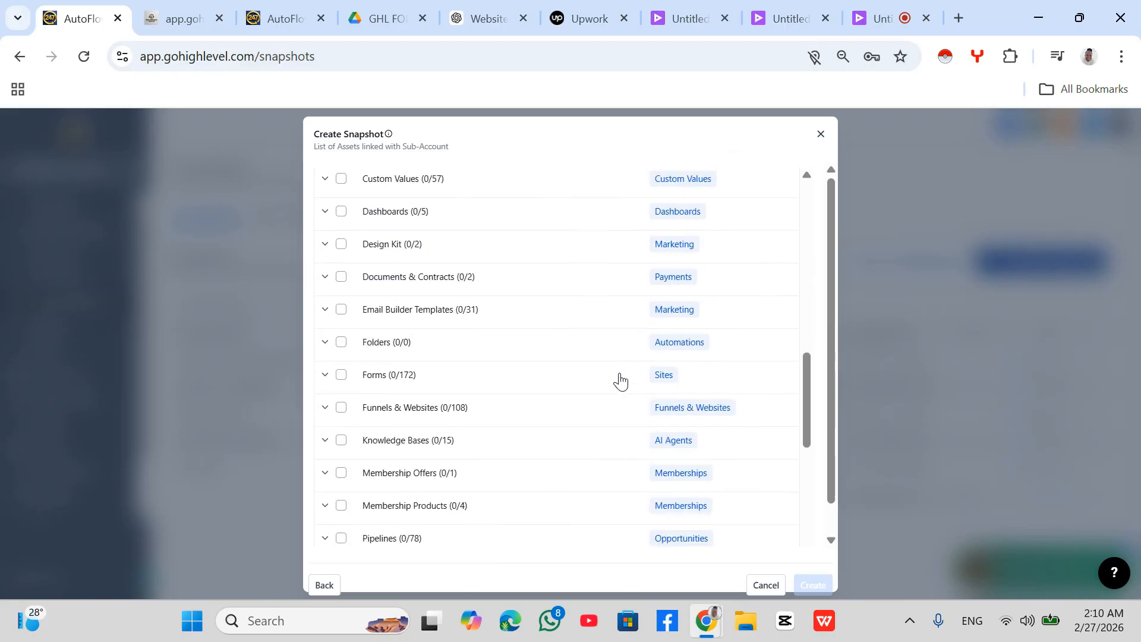
pyautogui.scroll(-2, 620, 380)
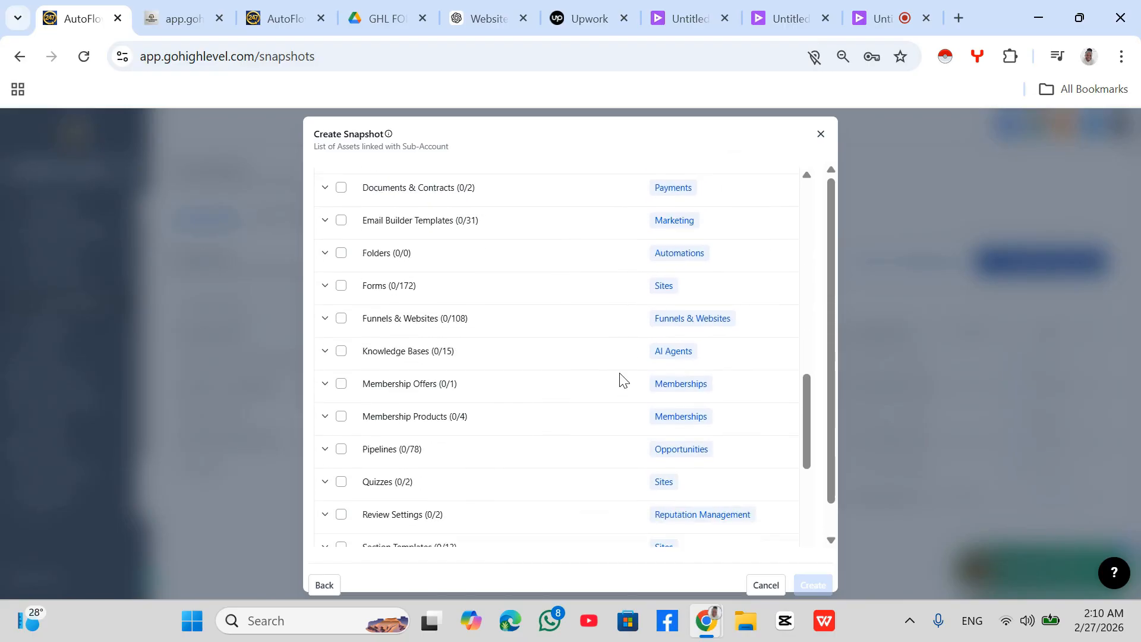
pyautogui.scroll(-4, 620, 378)
pyautogui.scroll(3, 619, 378)
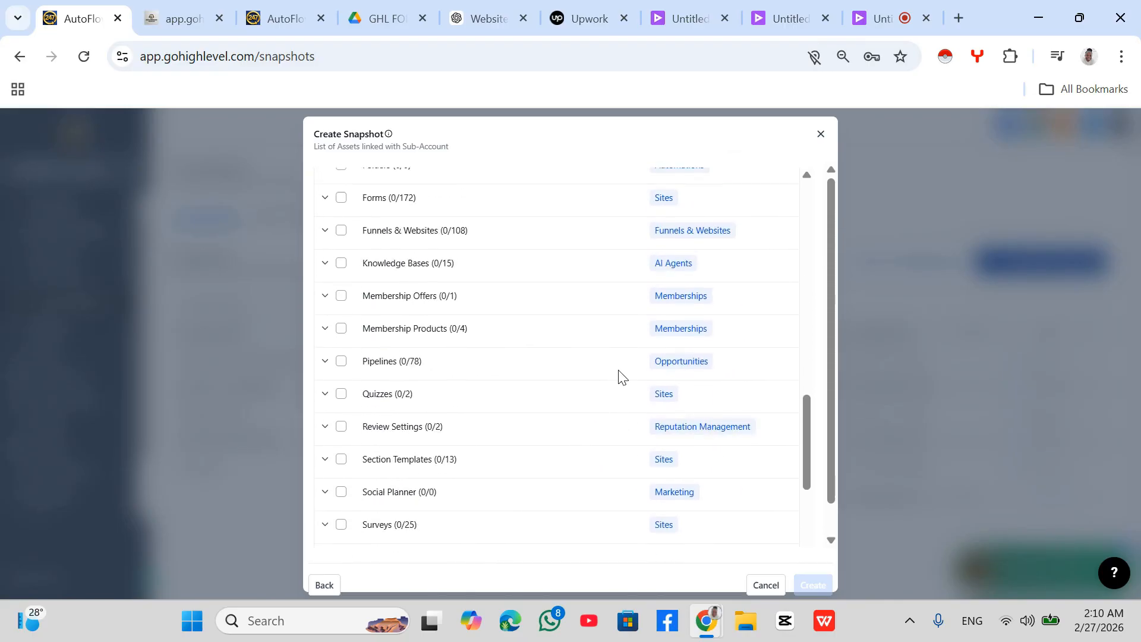
pyautogui.scroll(2, 619, 379)
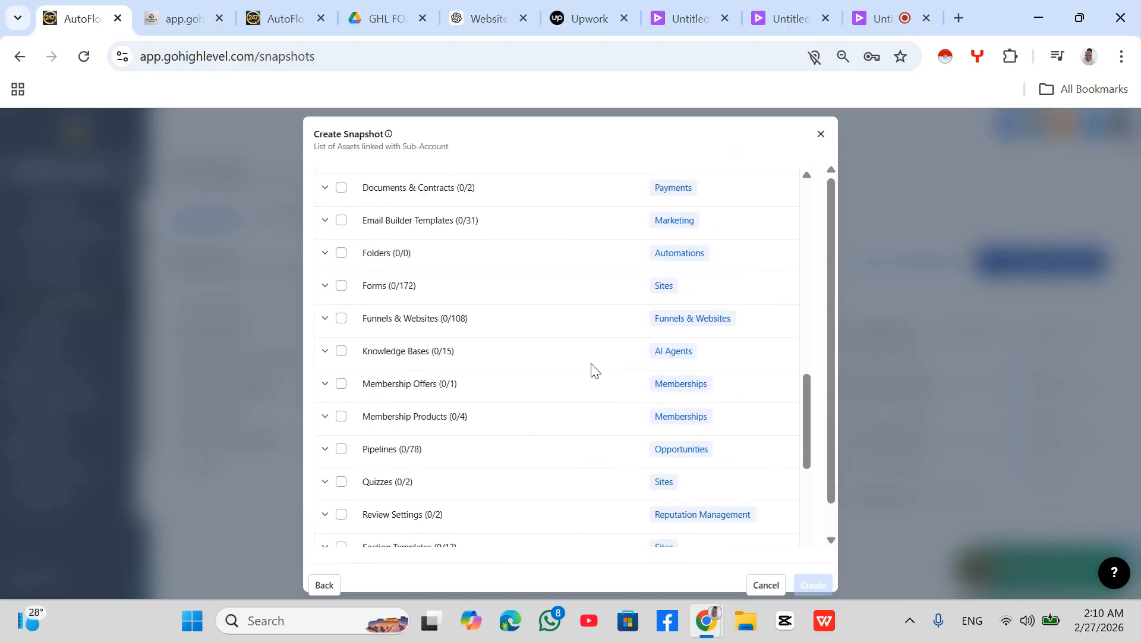
pyautogui.click(342, 321)
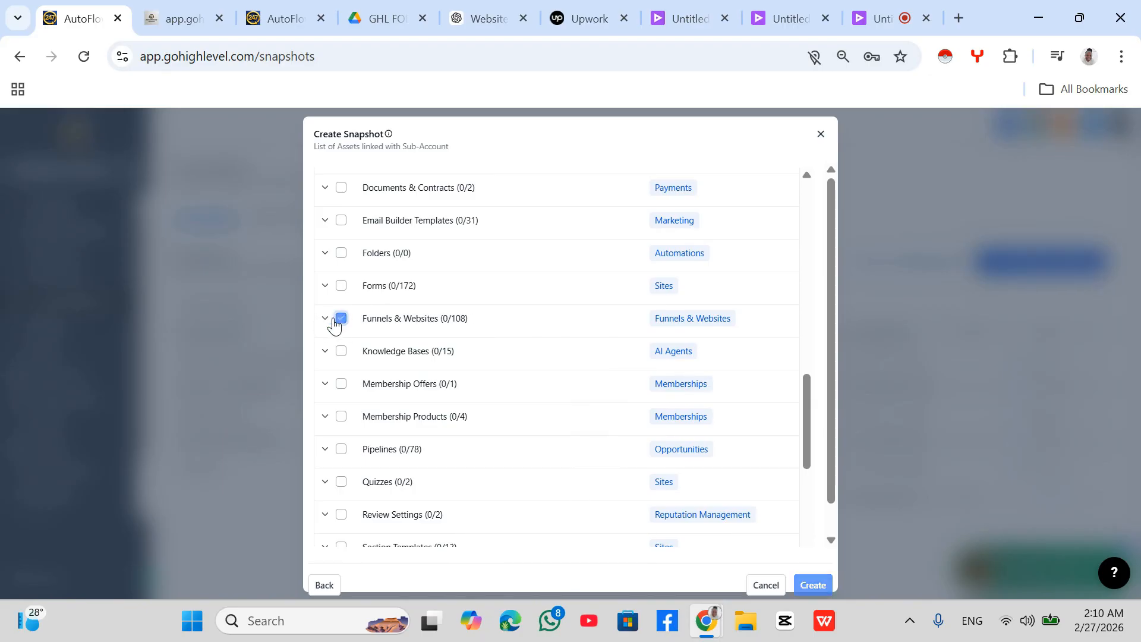
pyautogui.click(337, 323)
# Expand Funnels & Websites and include the Digital Brainwaves Funnel folder and the folder directly below it.
pyautogui.click(324, 321)
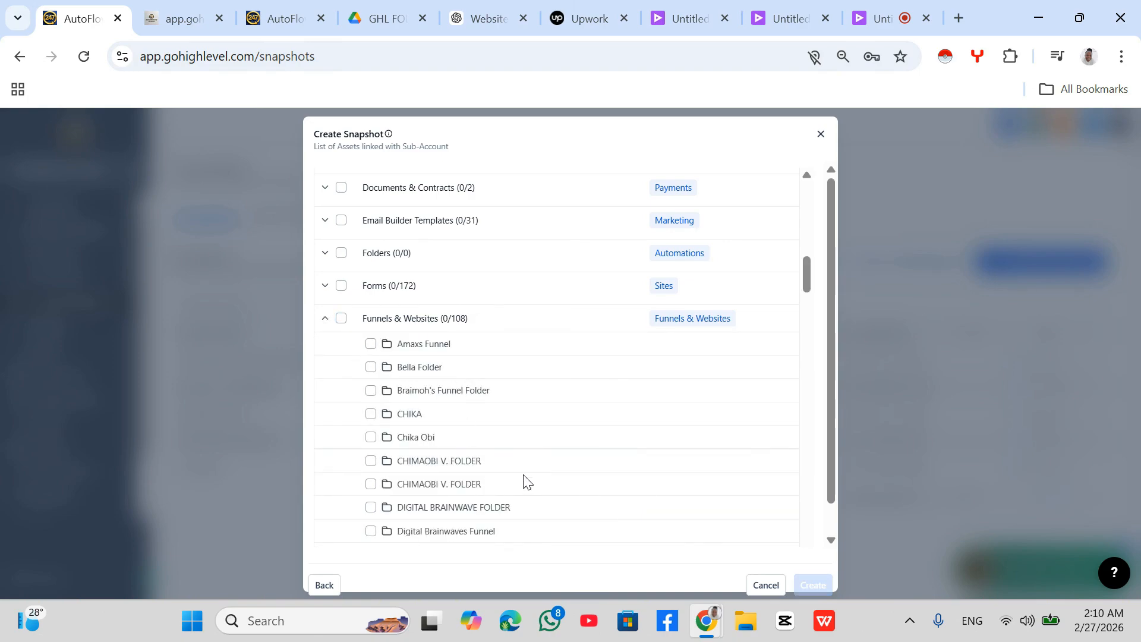
pyautogui.scroll(-1, 525, 480)
pyautogui.scroll(-2, 525, 480)
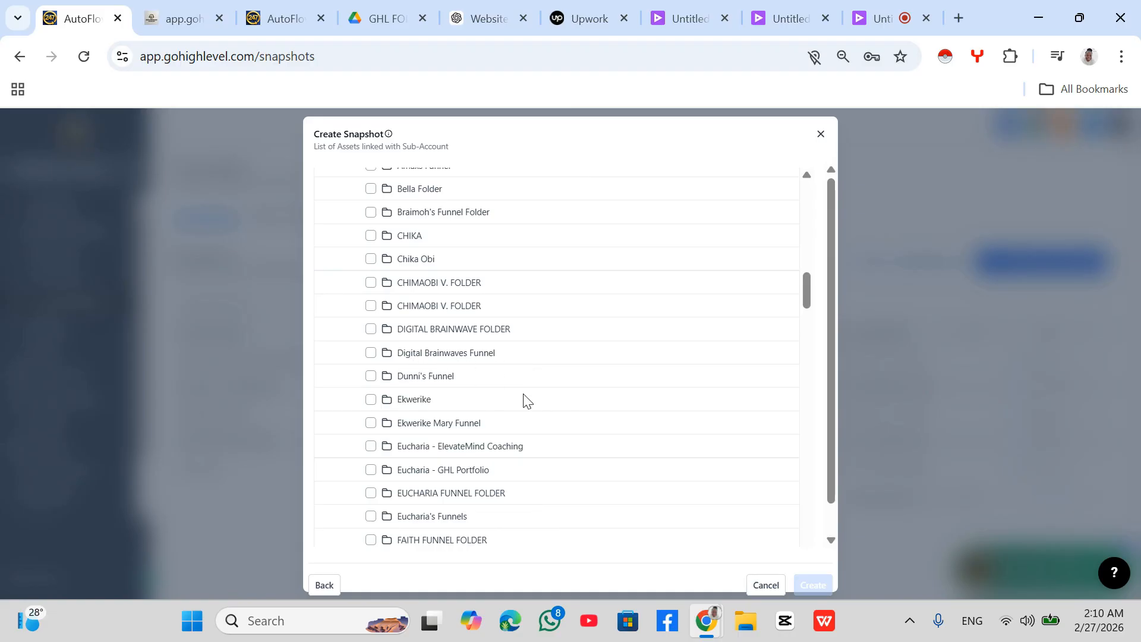
pyautogui.scroll(-3, 525, 400)
pyautogui.scroll(-3, 526, 410)
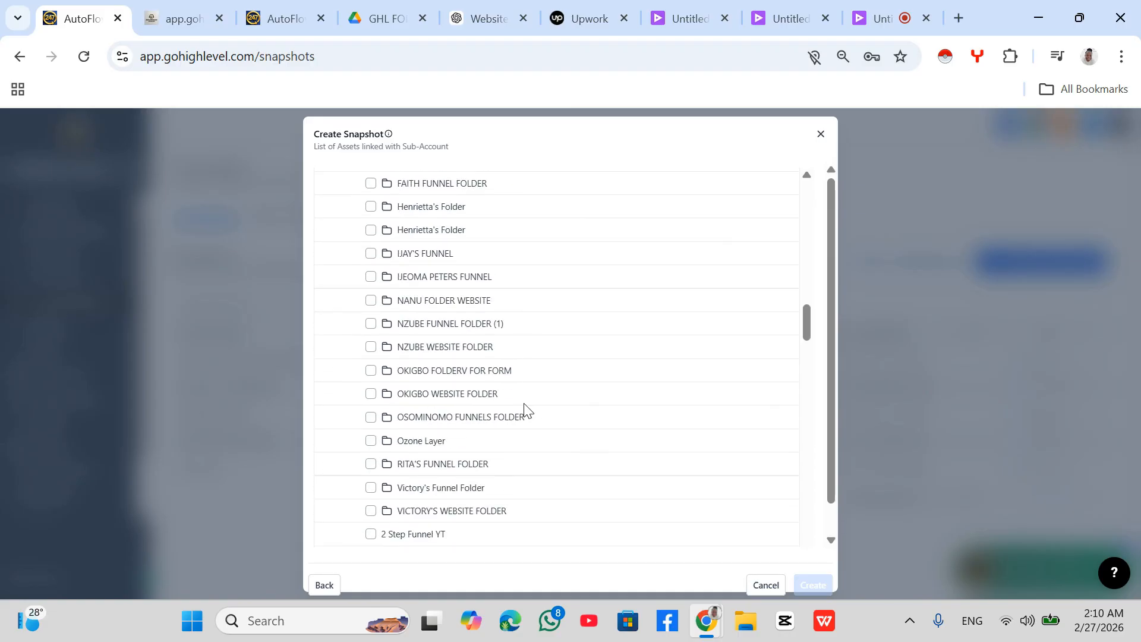
pyautogui.scroll(-2, 525, 410)
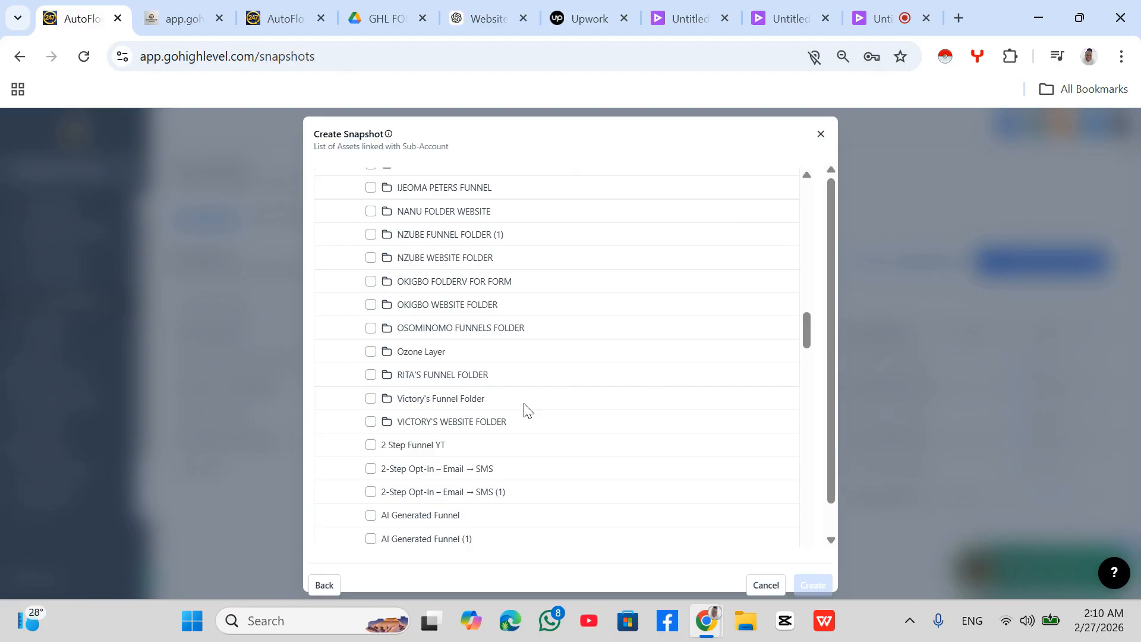
pyautogui.scroll(-4, 525, 410)
pyautogui.scroll(10, 526, 409)
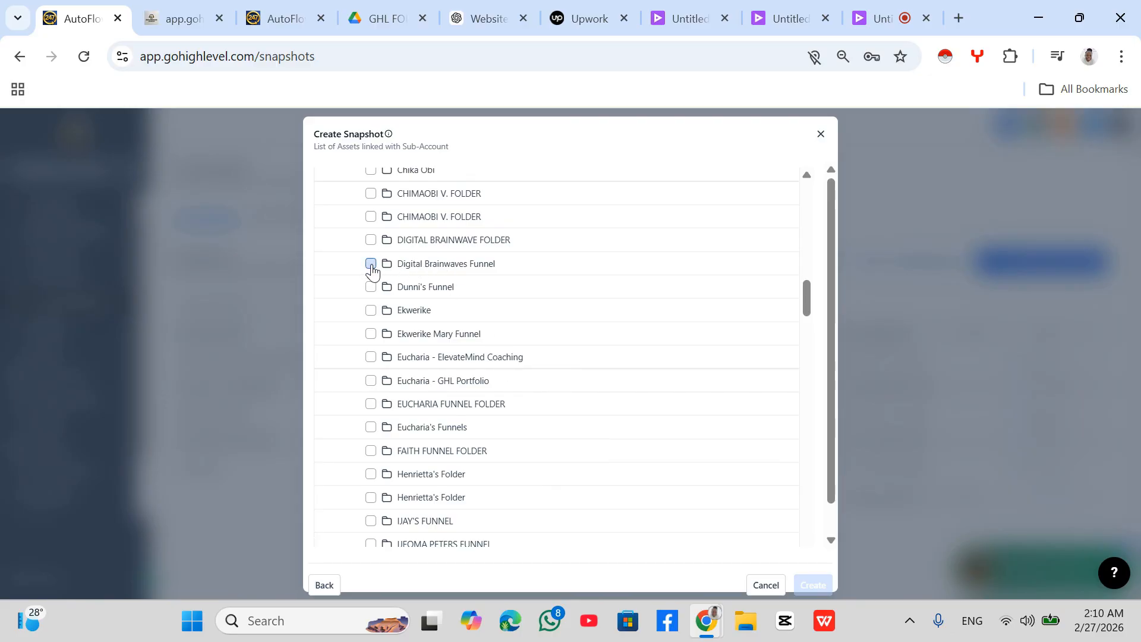
pyautogui.click(371, 264)
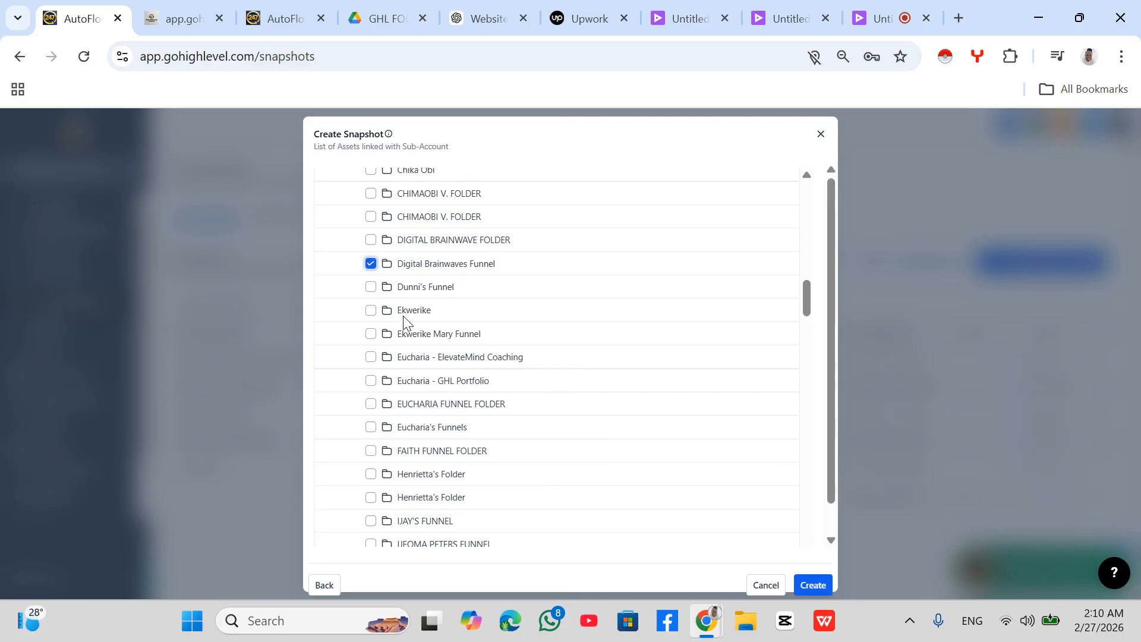
pyautogui.click(371, 287)
# Expand Forms and include LEAD GENERATION FORM (the one without the @) and Registration -Form in the snapshot.
pyautogui.scroll(8, 456, 307)
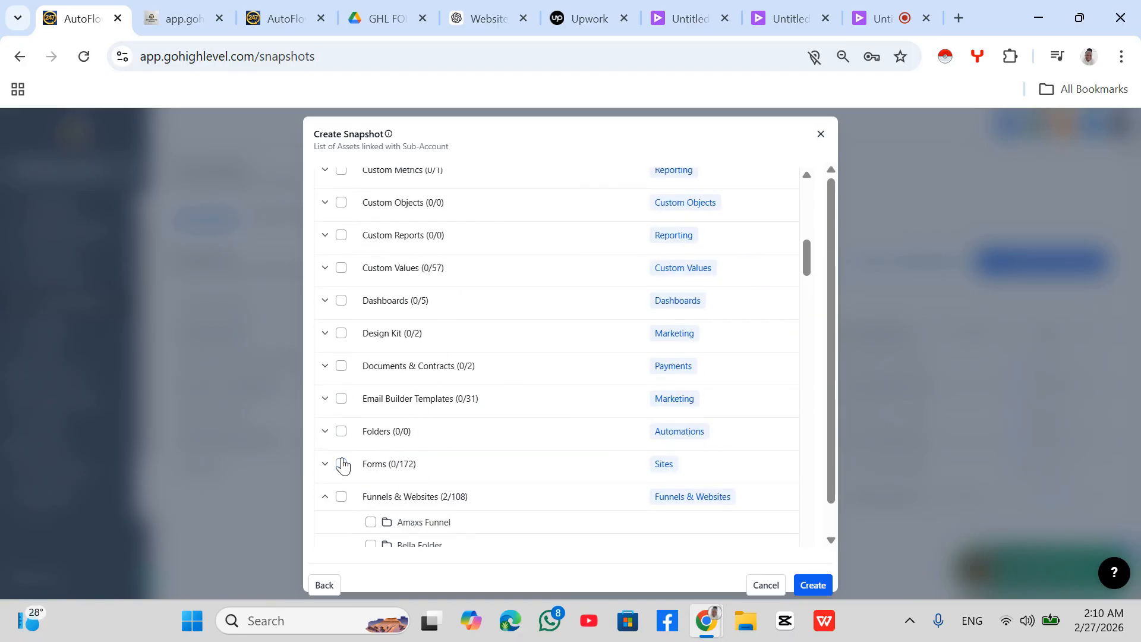
pyautogui.click(343, 466)
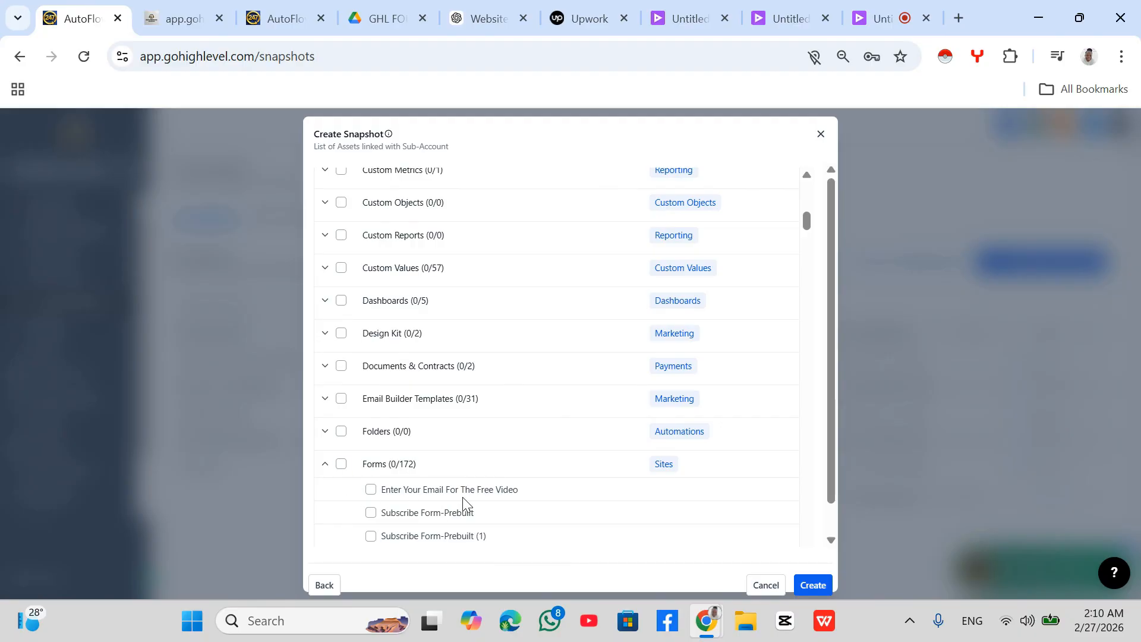
pyautogui.scroll(-3, 465, 504)
pyautogui.scroll(-2, 464, 504)
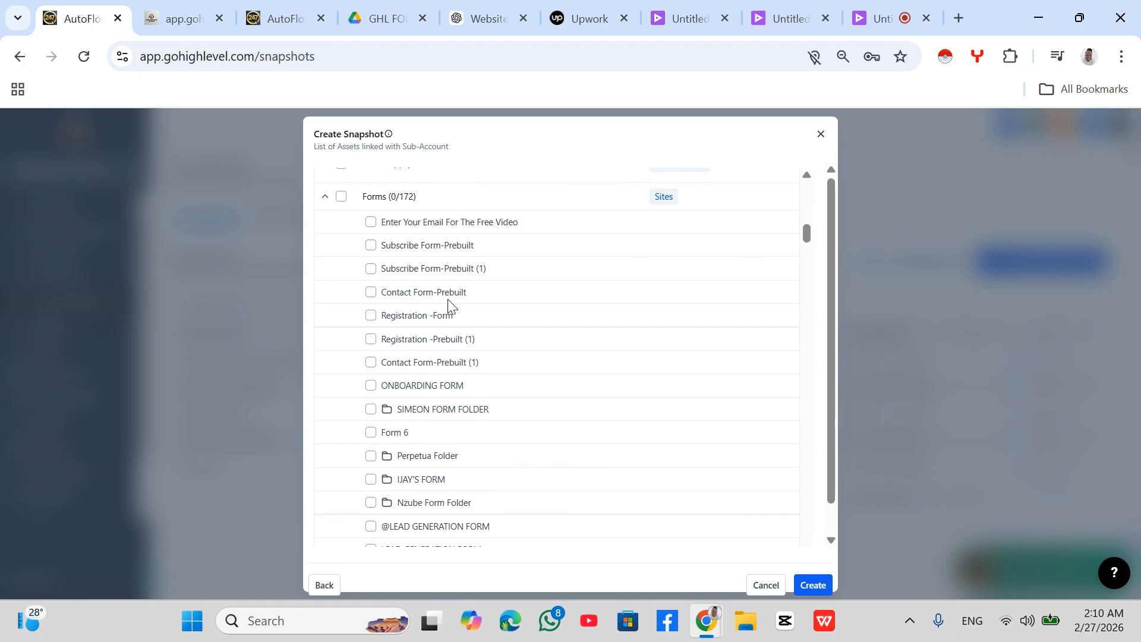
pyautogui.scroll(-4, 468, 393)
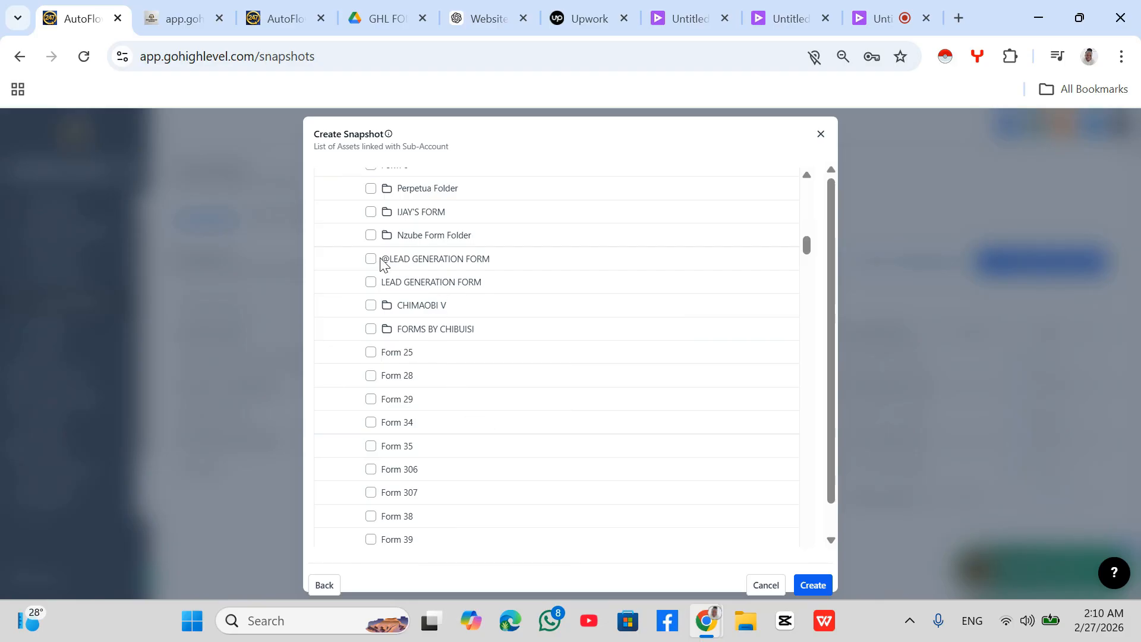
pyautogui.click(370, 282)
pyautogui.scroll(1, 436, 304)
pyautogui.scroll(3, 437, 304)
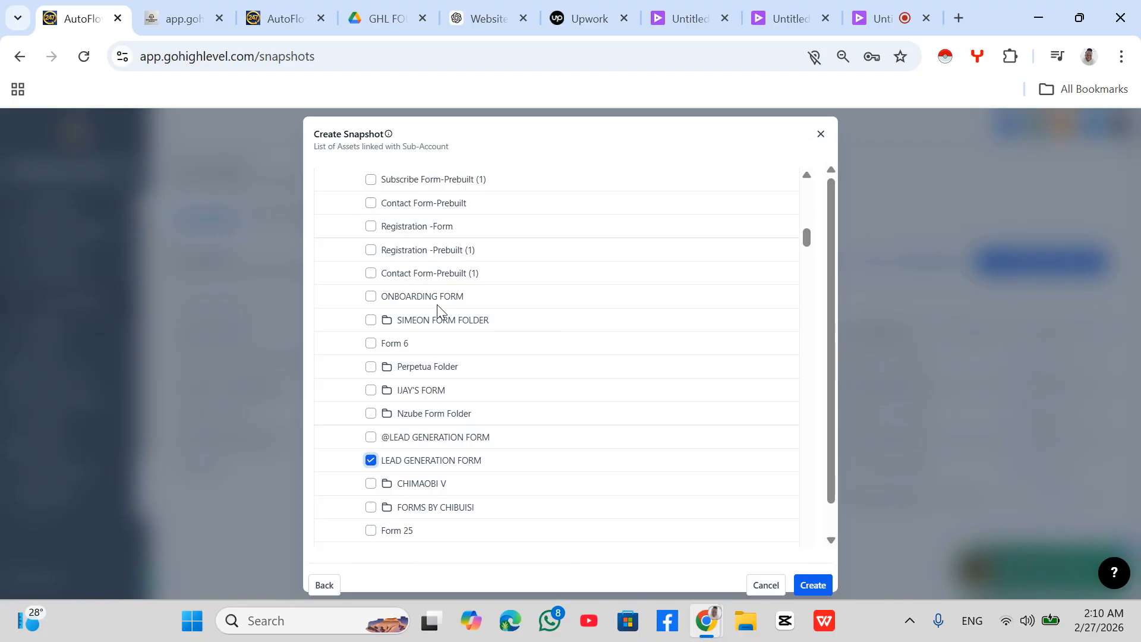
pyautogui.click(370, 226)
# Look through the rest of the Forms list for other forms to include in the snapshot.
pyautogui.scroll(5, 454, 298)
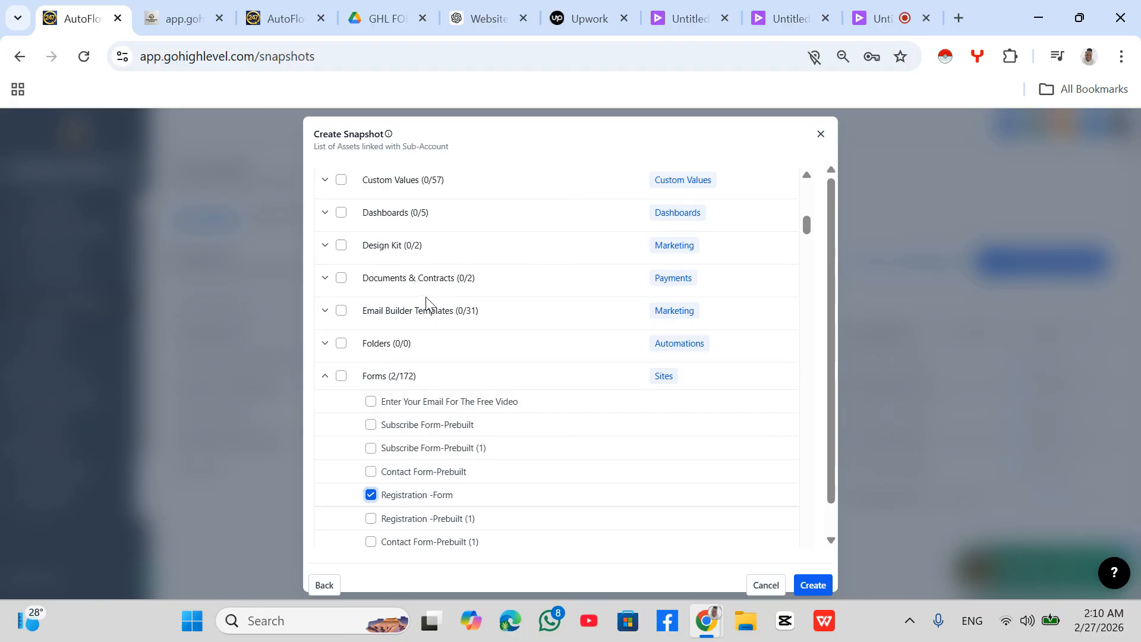
pyautogui.scroll(4, 426, 300)
pyautogui.scroll(-15, 432, 315)
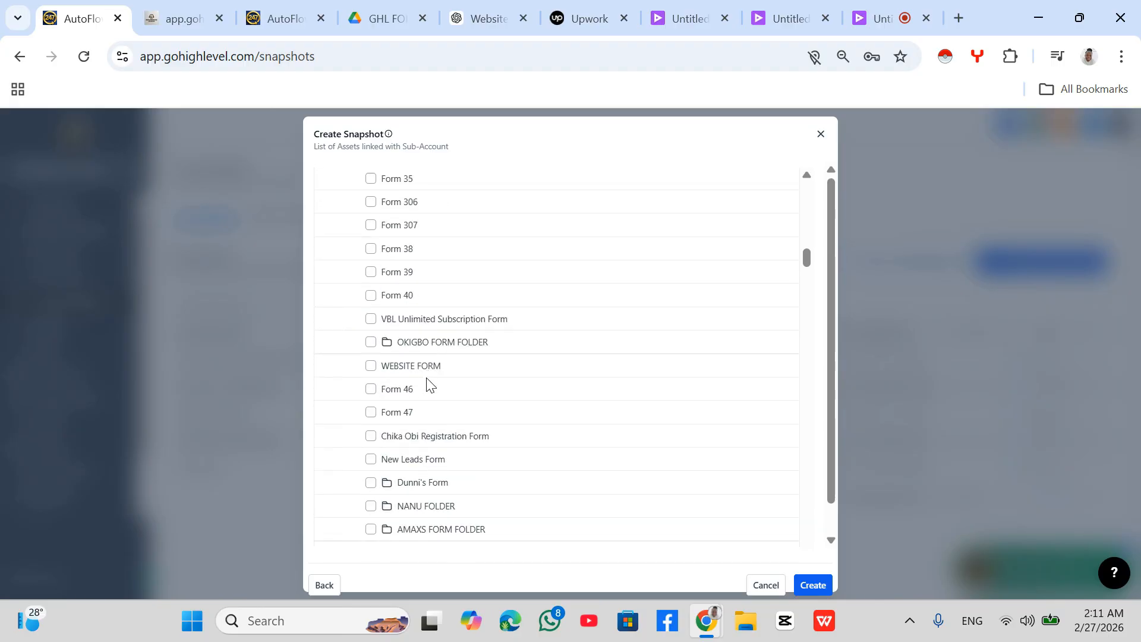
pyautogui.scroll(3, 428, 384)
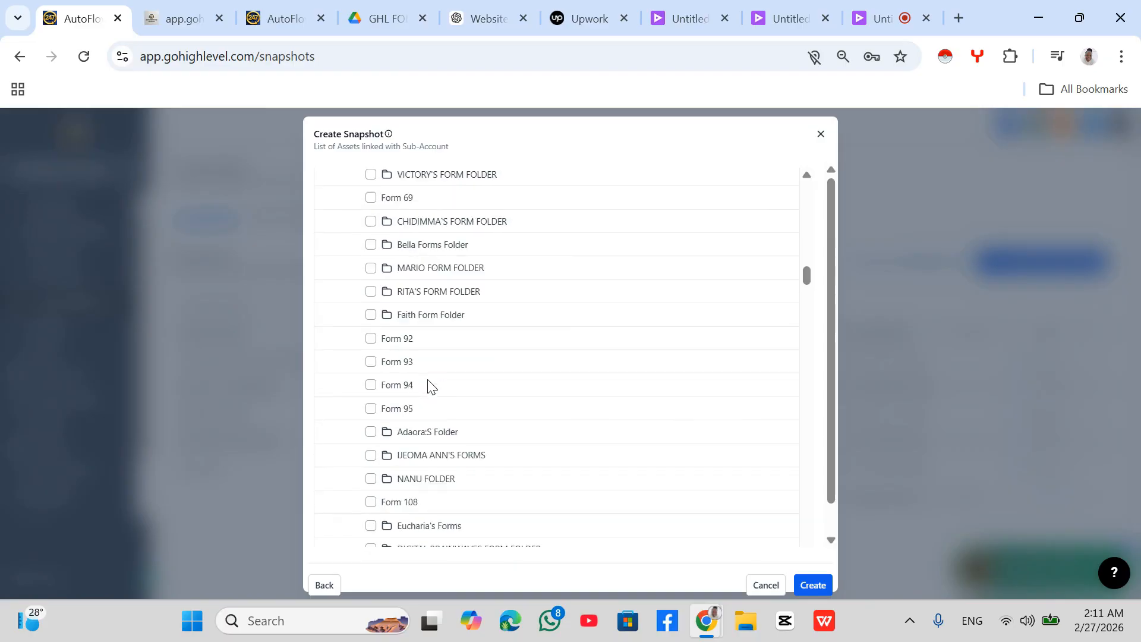
pyautogui.scroll(-10, 428, 384)
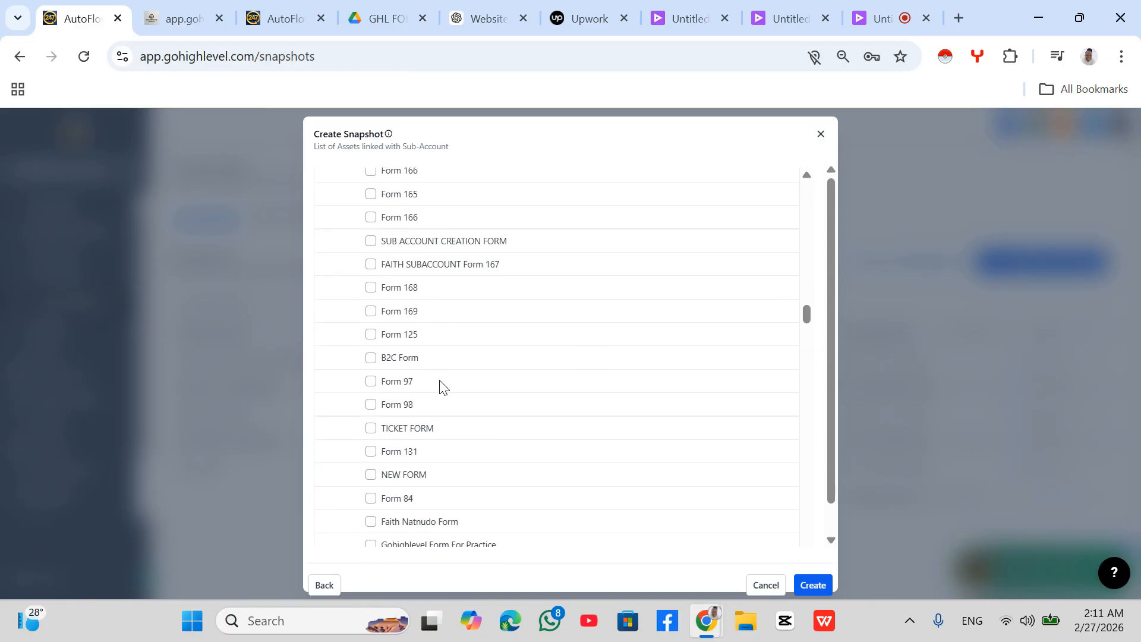
pyautogui.scroll(10, 413, 343)
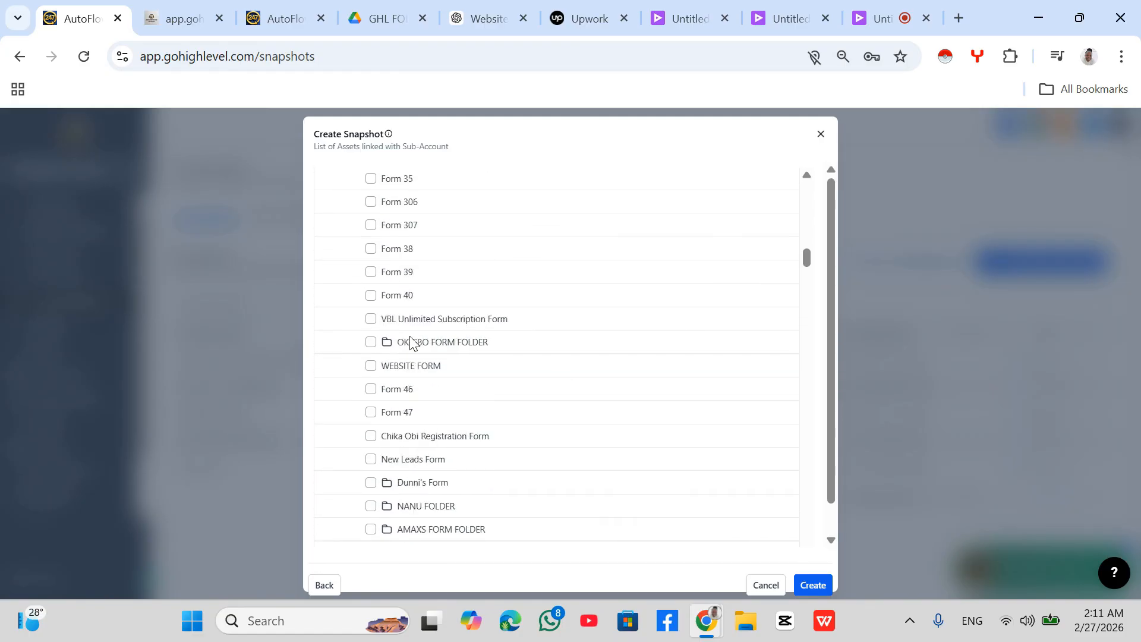
pyautogui.scroll(3, 411, 339)
pyautogui.scroll(-7, 413, 340)
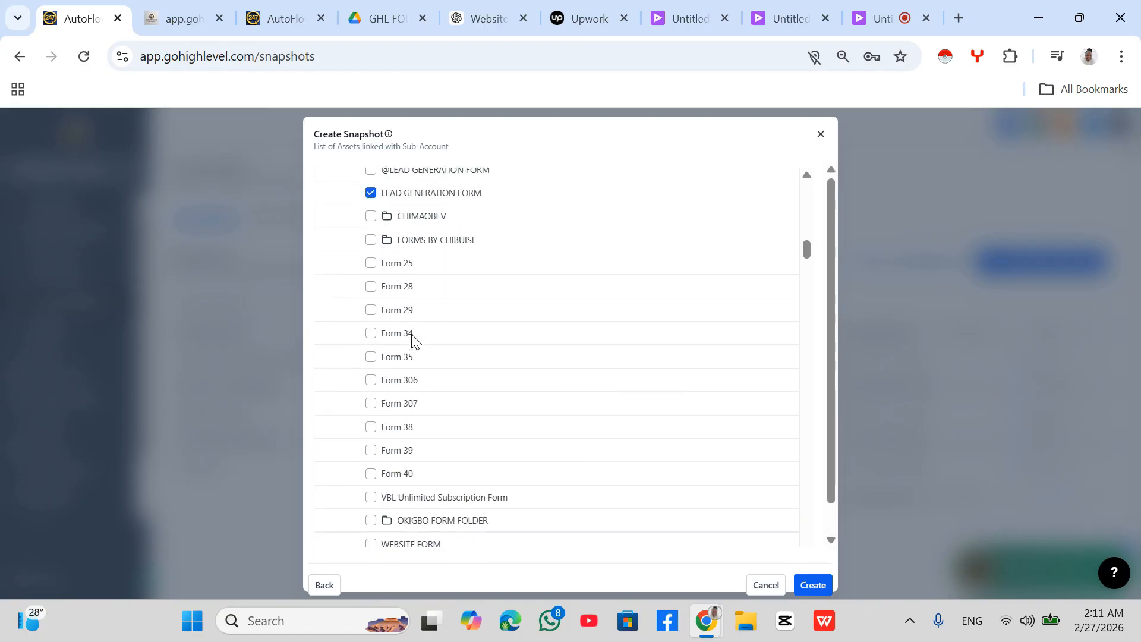
# Collapse the Forms and Funnels & Websites categories in the asset list.
pyautogui.scroll(8, 413, 339)
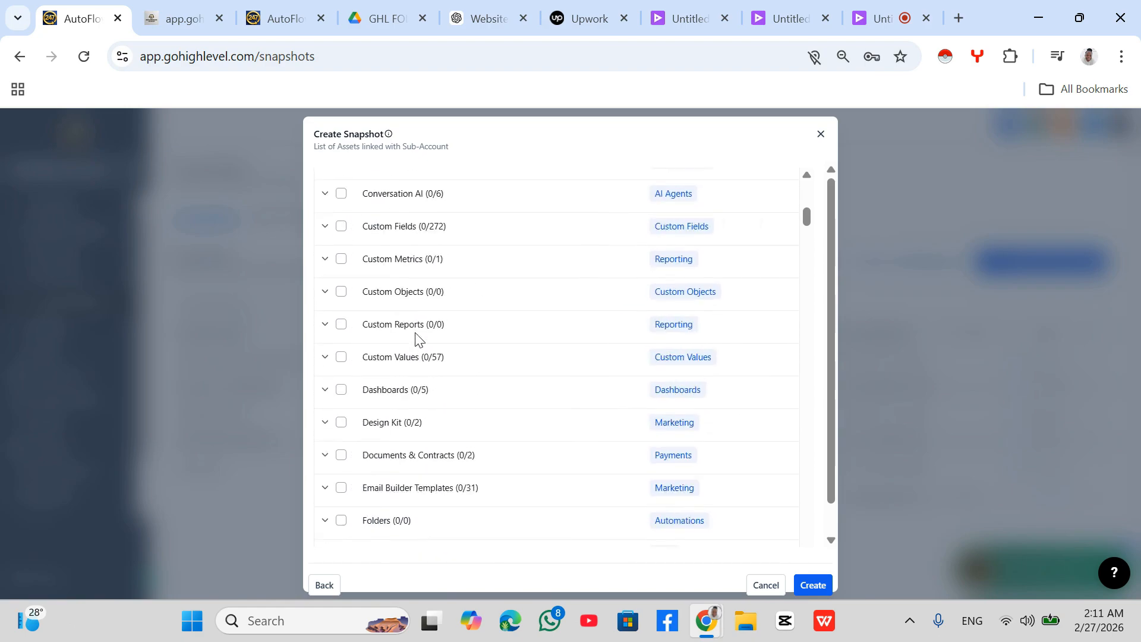
pyautogui.scroll(-2, 418, 337)
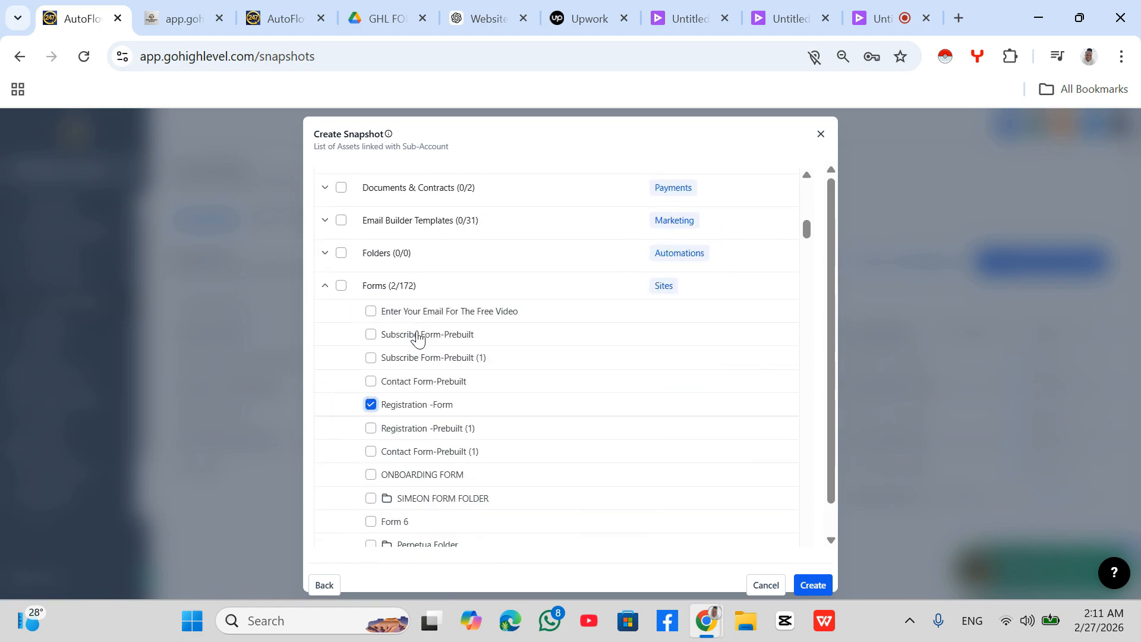
pyautogui.click(326, 288)
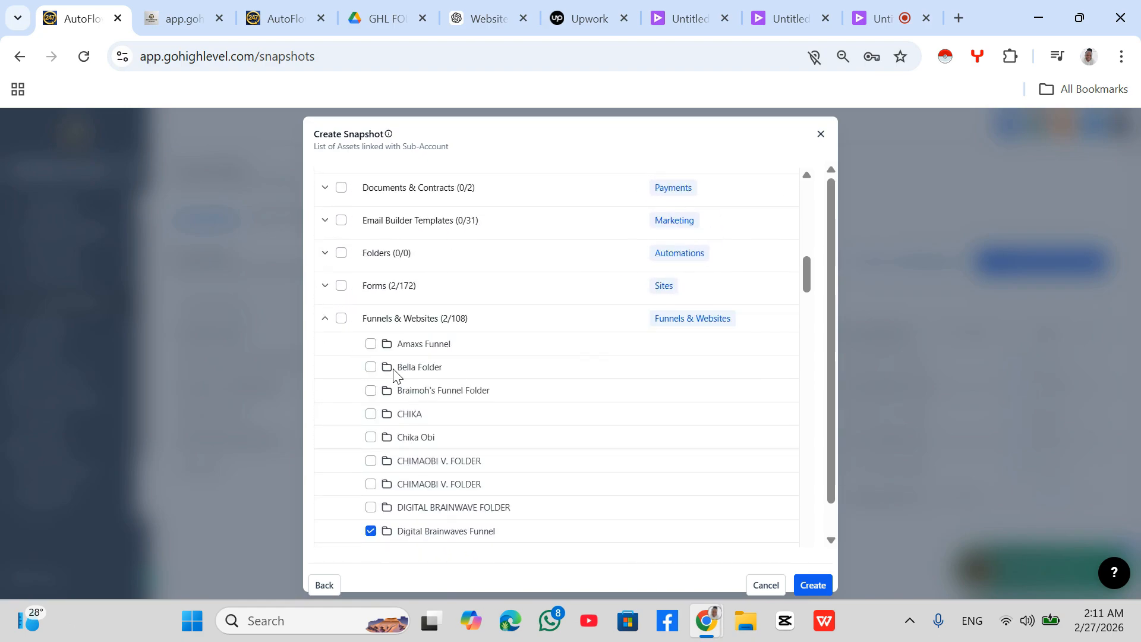
pyautogui.click(327, 322)
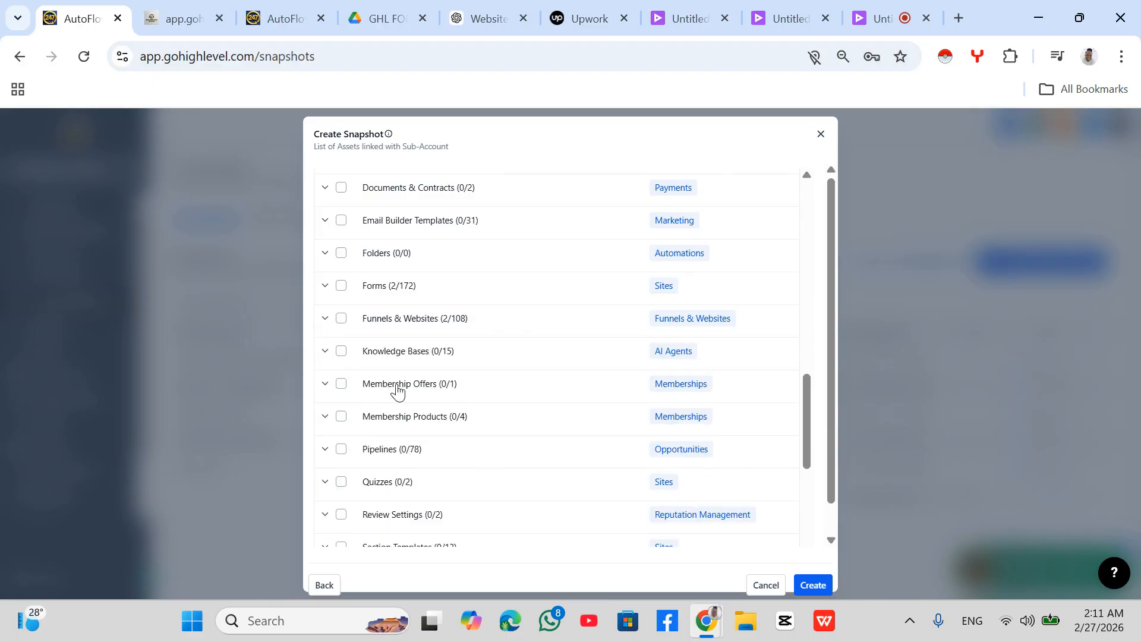
# Include the leads tag directly above Client-Active from the Tags category in the snapshot, and collapse Tags.
pyautogui.scroll(-2, 399, 387)
pyautogui.scroll(-4, 397, 392)
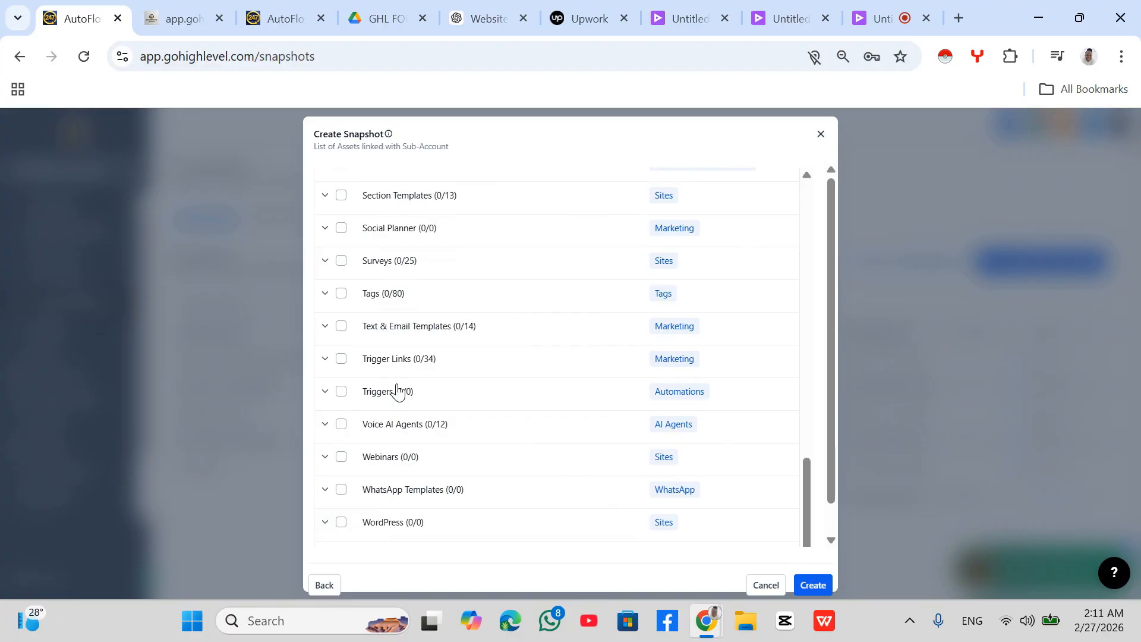
pyautogui.click(326, 295)
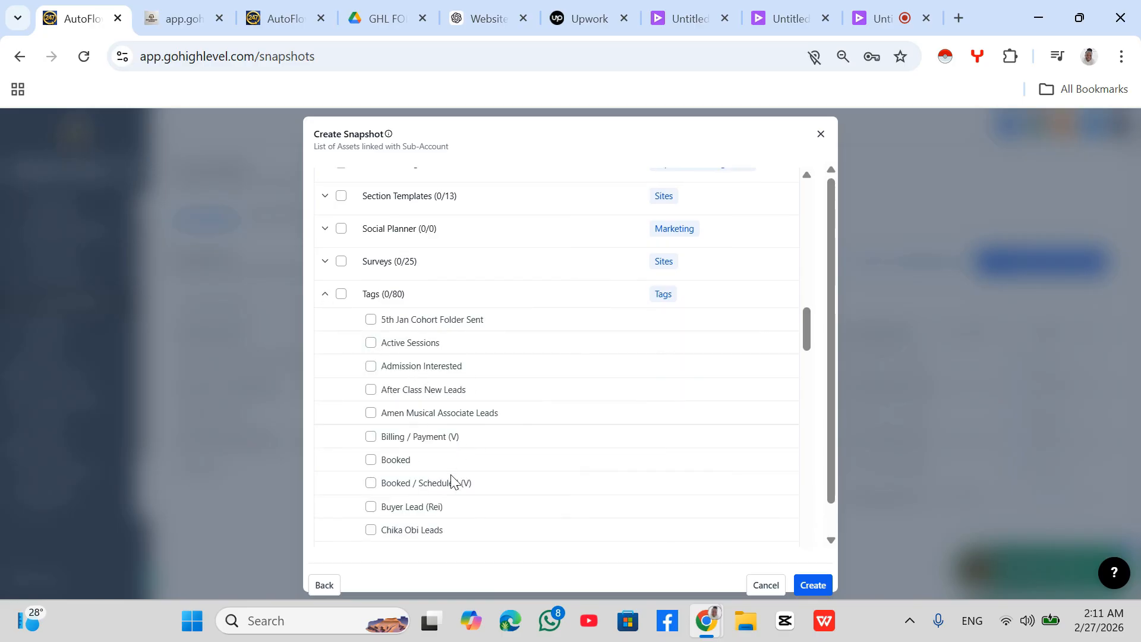
pyautogui.scroll(-3, 459, 469)
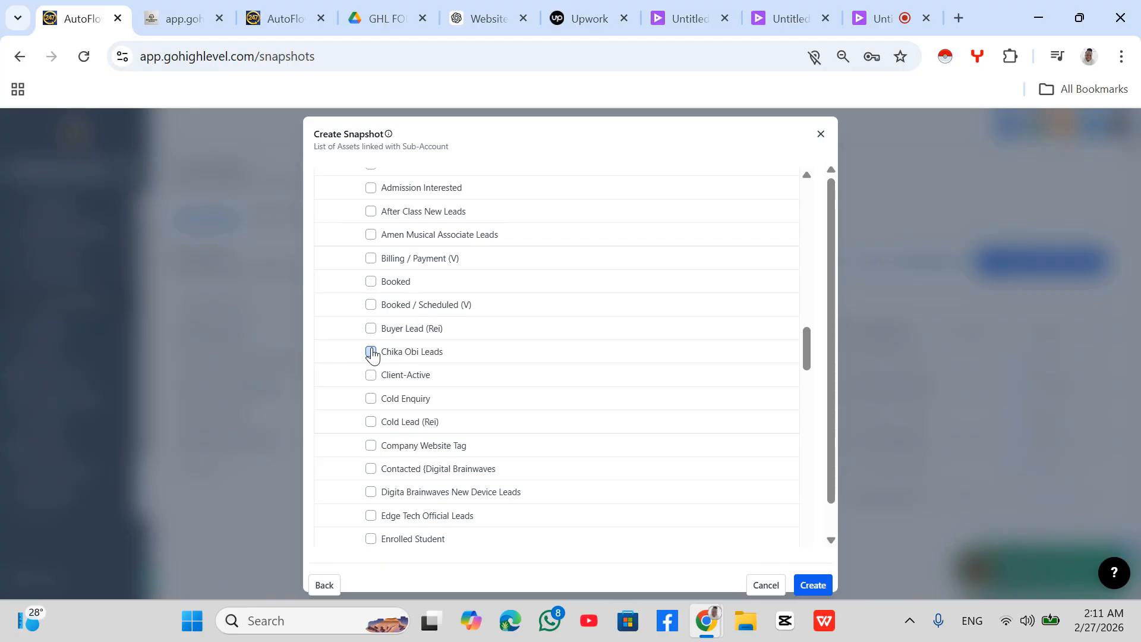
pyautogui.scroll(5, 400, 337)
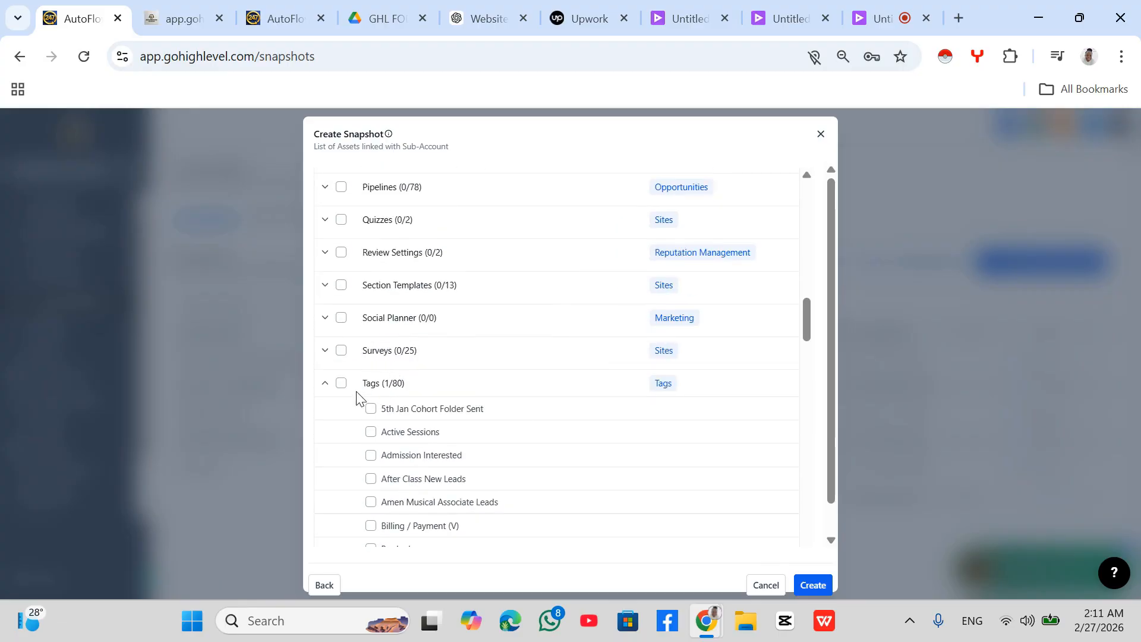
pyautogui.click(325, 384)
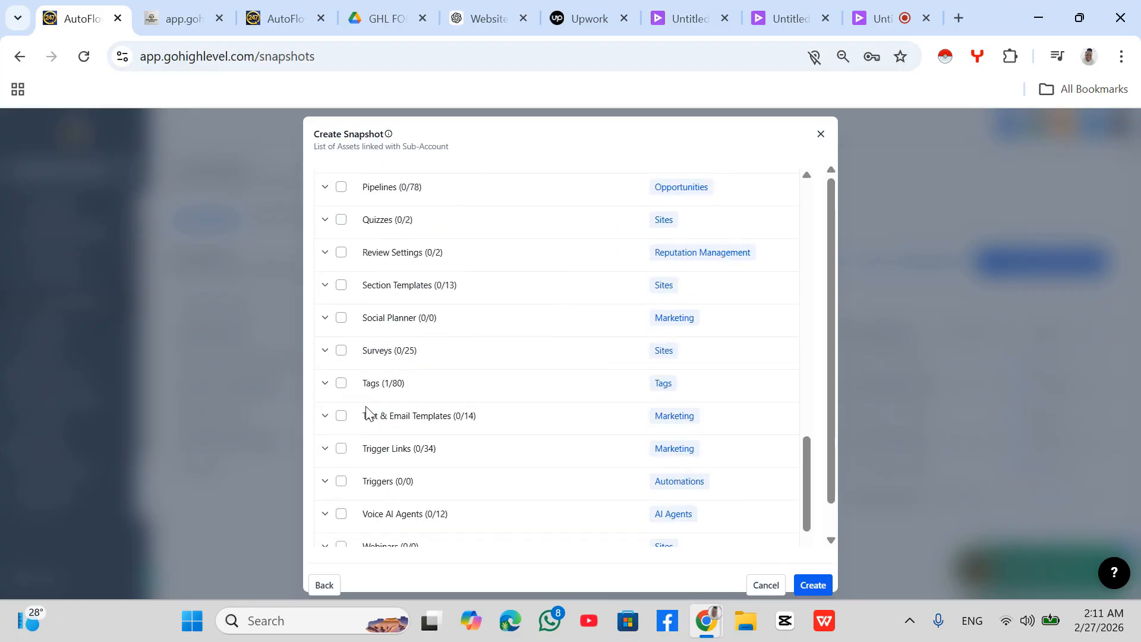
# Look through all asset categories for further assets to include in the snapshot.
pyautogui.scroll(-2, 367, 412)
pyautogui.scroll(-1, 367, 411)
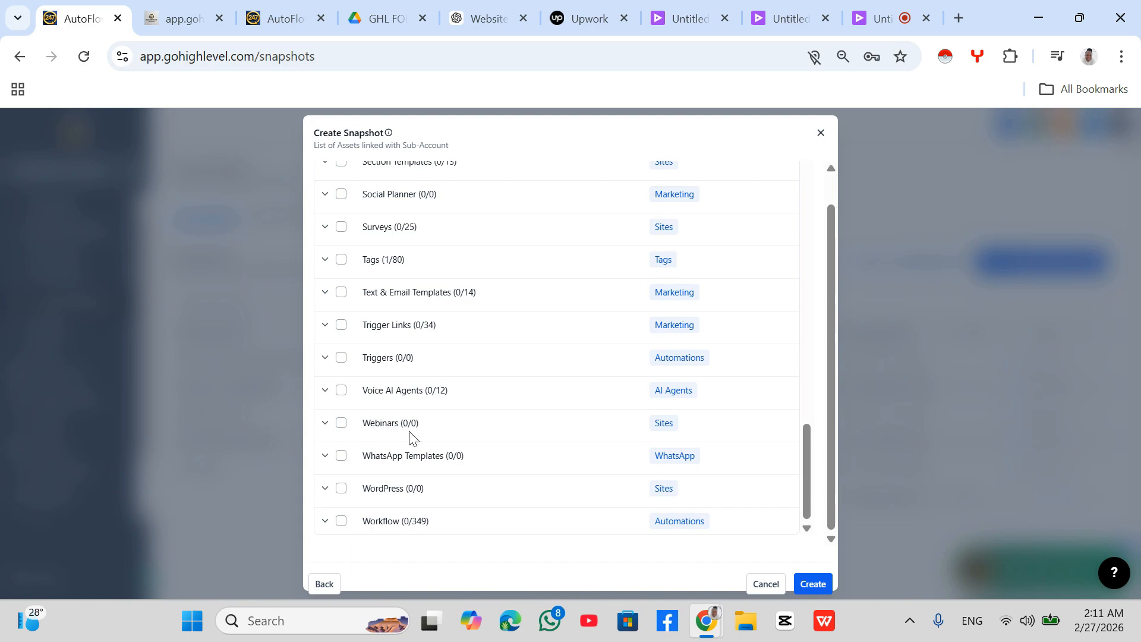
pyautogui.scroll(8, 413, 467)
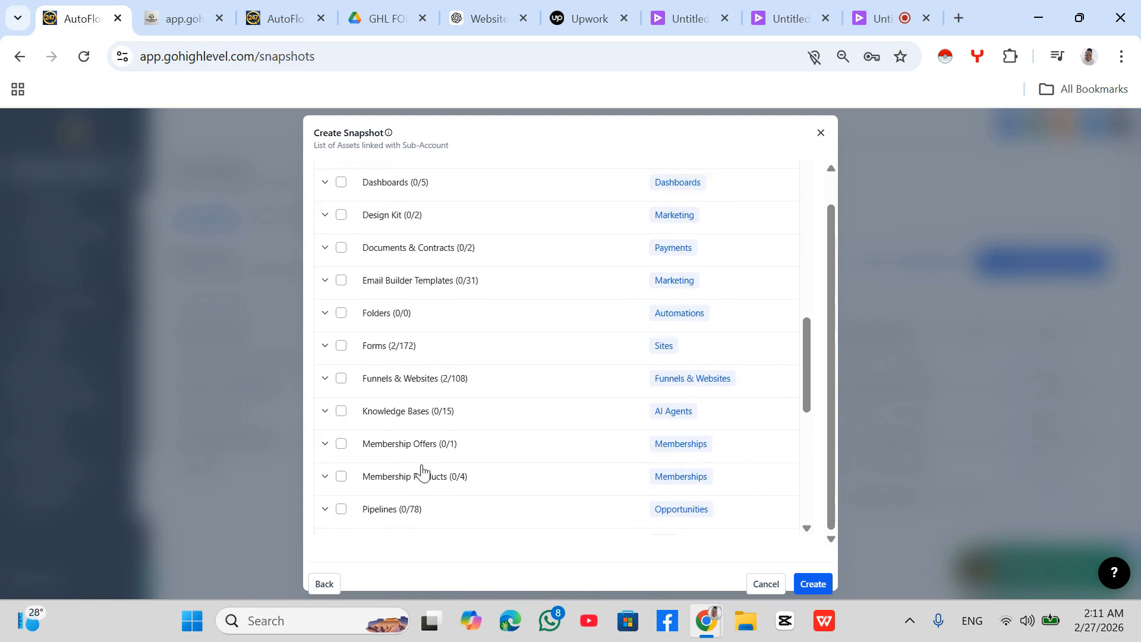
pyautogui.scroll(10, 423, 470)
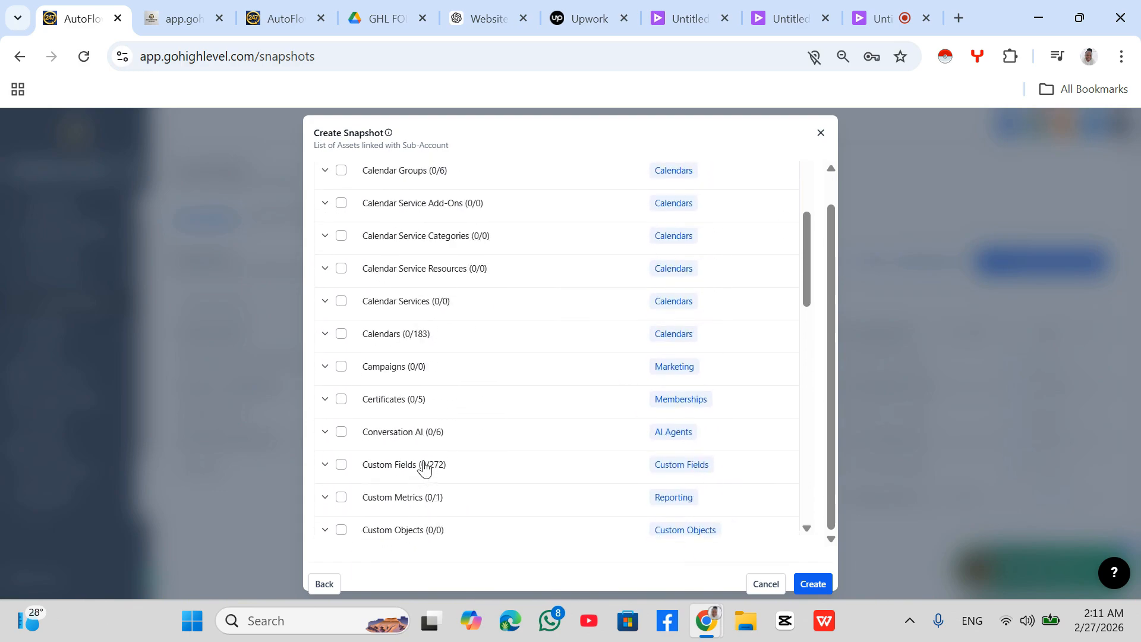
pyautogui.scroll(4, 423, 467)
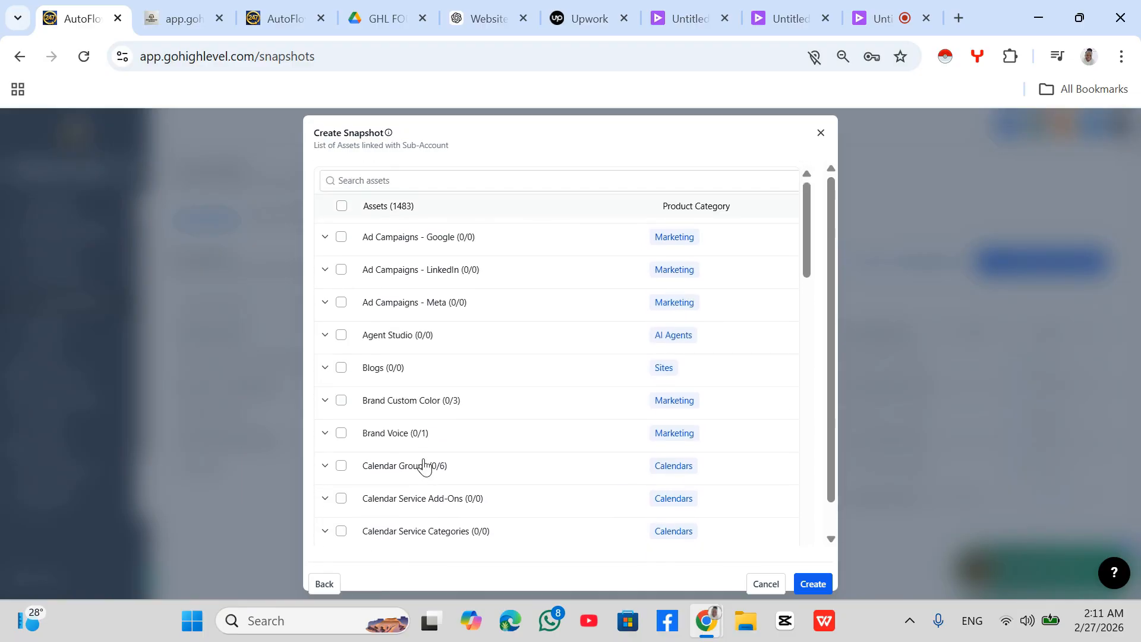
pyautogui.scroll(-6, 431, 446)
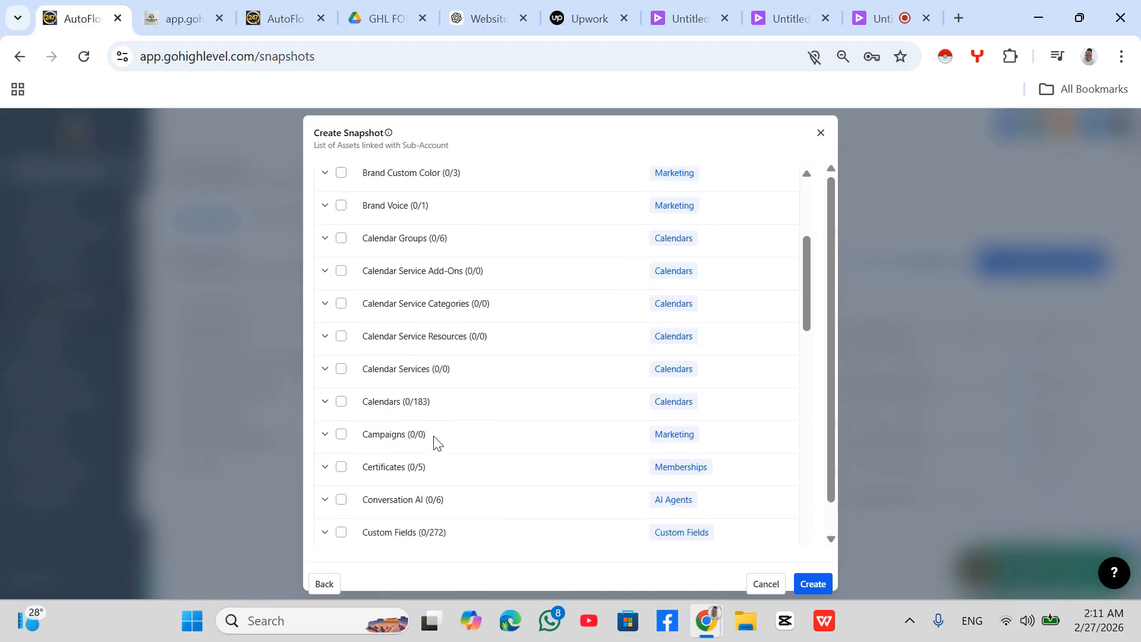
pyautogui.scroll(-3, 435, 442)
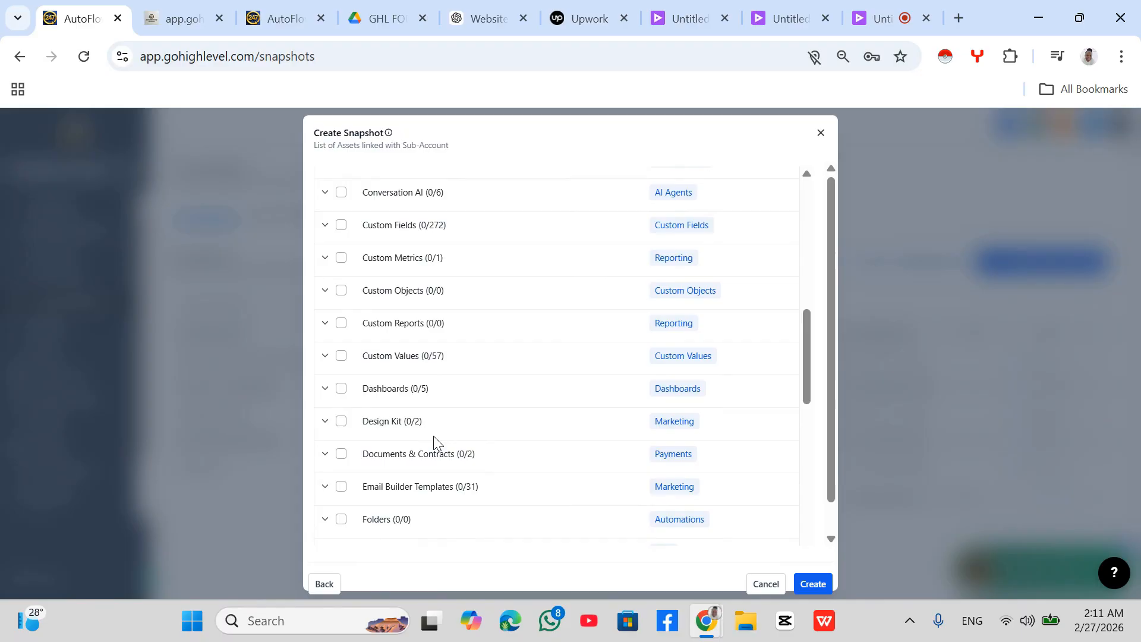
pyautogui.scroll(-3, 435, 443)
pyautogui.scroll(-2, 457, 413)
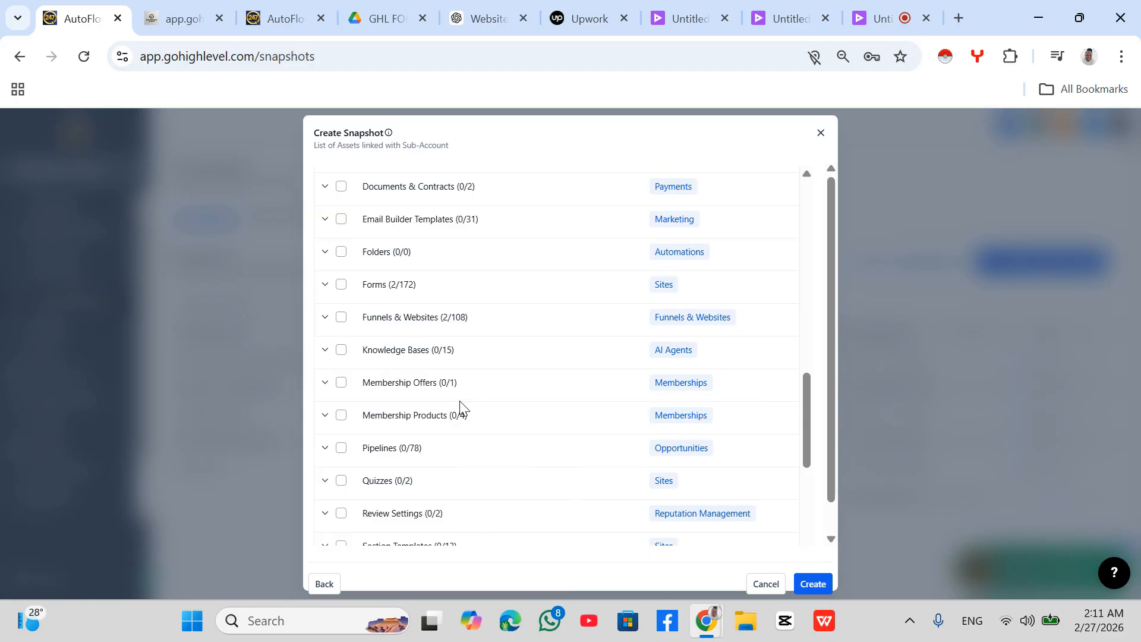
pyautogui.scroll(-2, 461, 408)
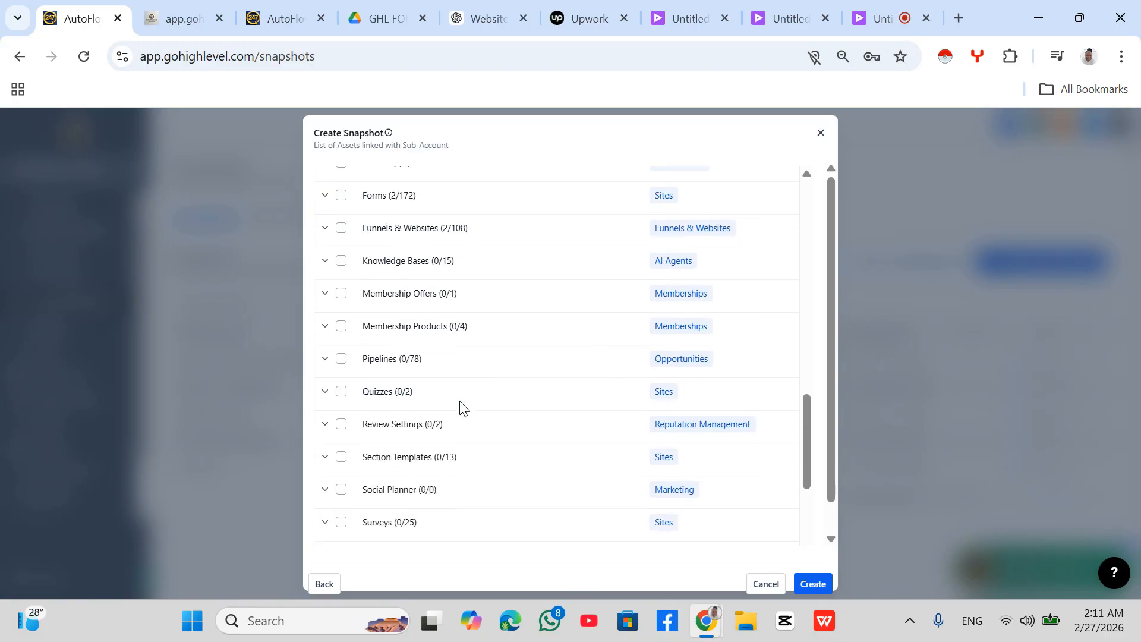
# Expand Pipelines and include Beauty Sales Pipeline, DEALS PIPELINE 4 and DIGITAL BRAINWAVES LEADS PIPELINE in the snapshot.
pyautogui.click(325, 359)
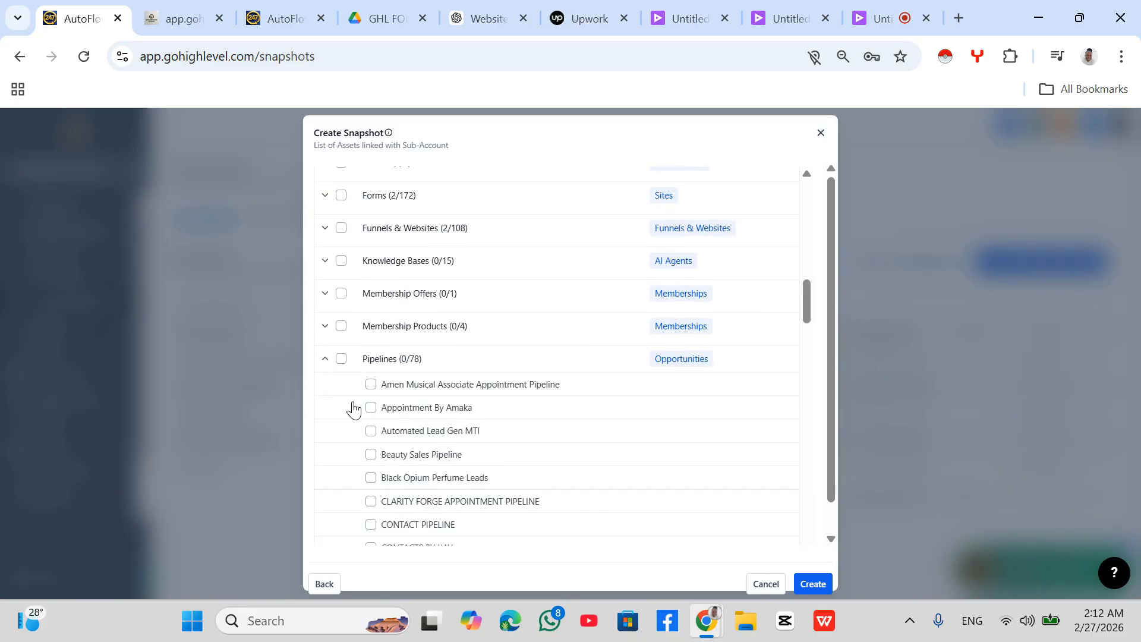
pyautogui.scroll(-2, 513, 432)
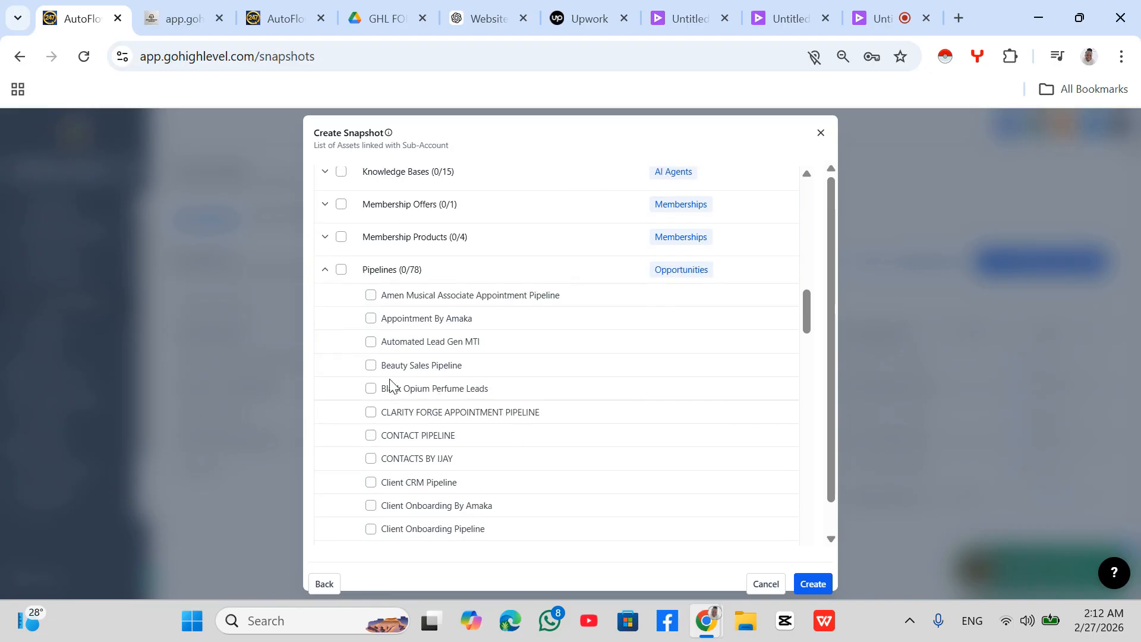
pyautogui.click(371, 366)
pyautogui.scroll(-5, 435, 419)
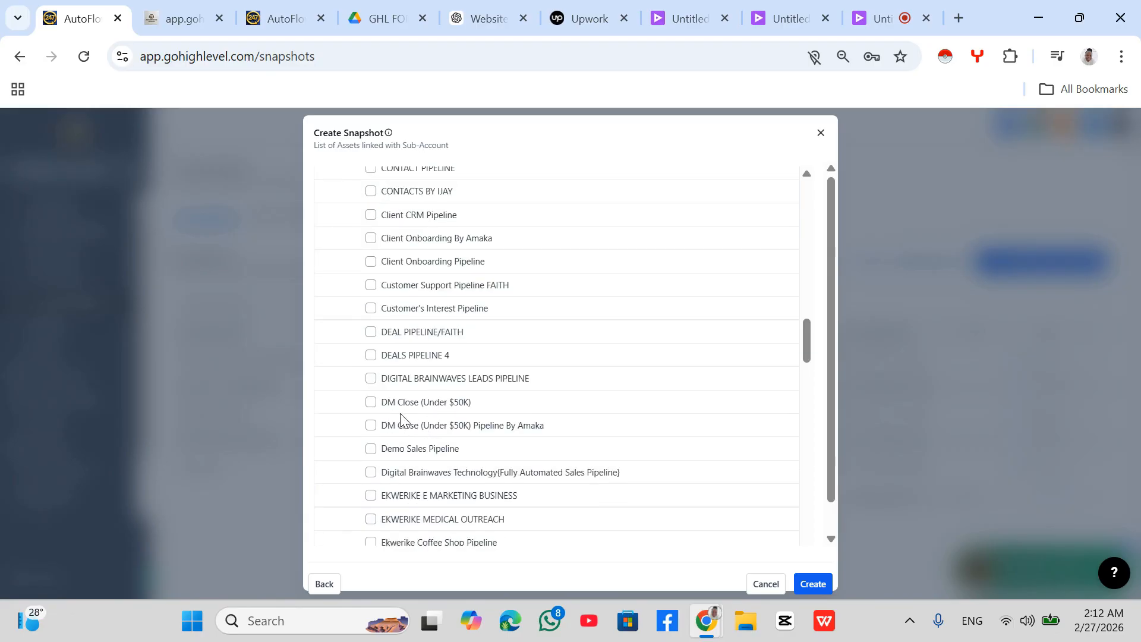
pyautogui.click(371, 357)
pyautogui.click(371, 379)
# Create the snapshot with the selected assets.
pyautogui.scroll(-6, 457, 393)
pyautogui.scroll(10, 458, 393)
pyautogui.scroll(15, 457, 393)
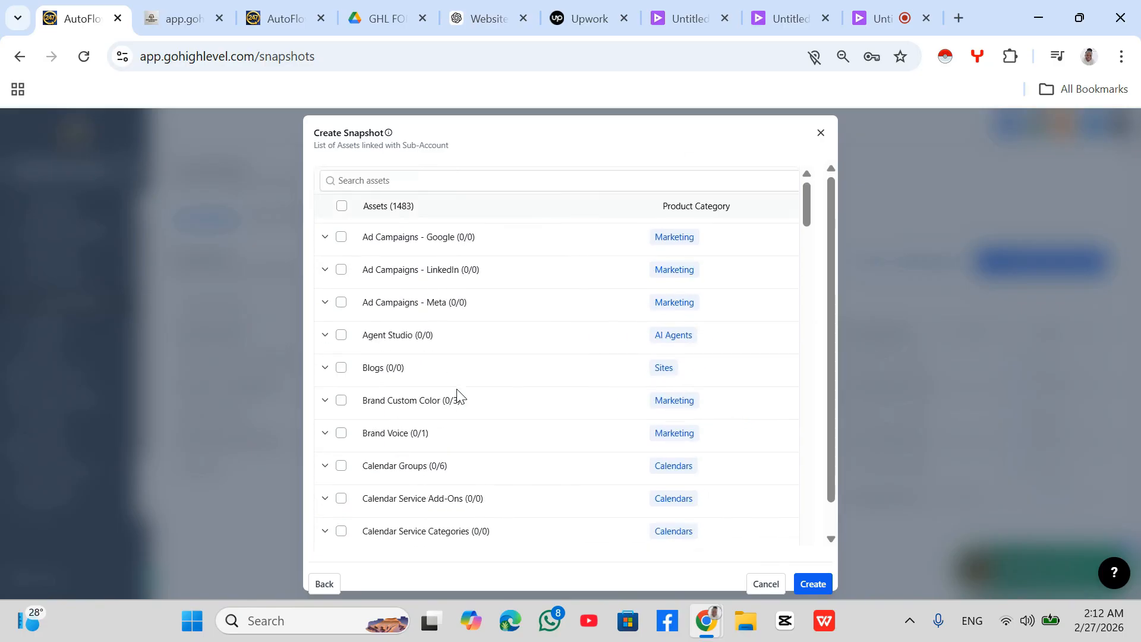
pyautogui.scroll(-10, 457, 393)
pyautogui.scroll(12, 457, 394)
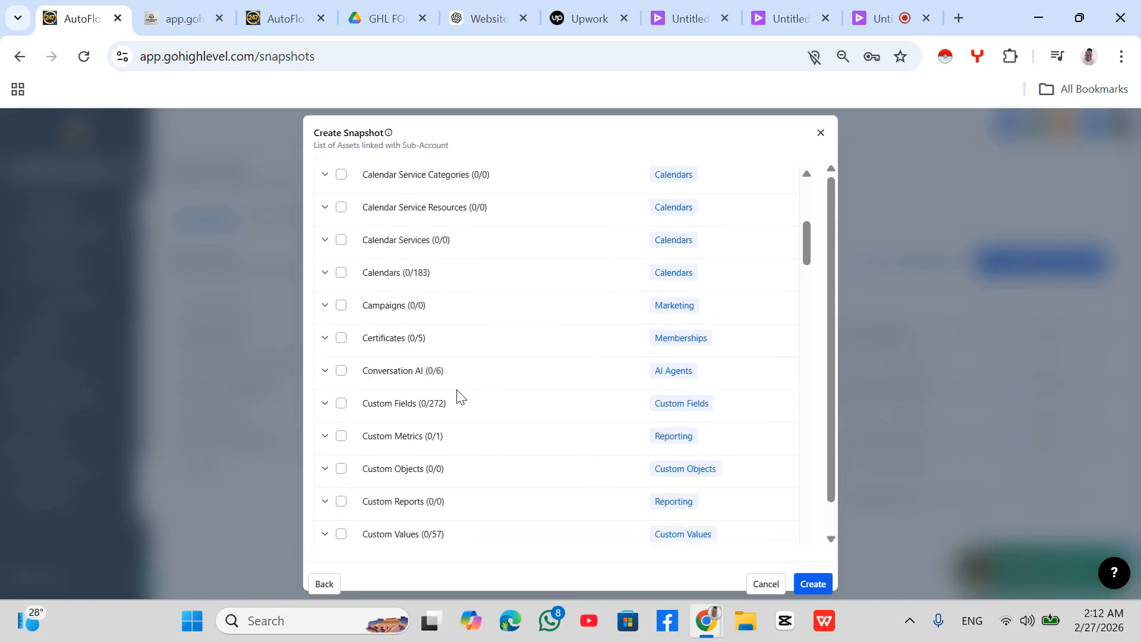
pyautogui.click(814, 584)
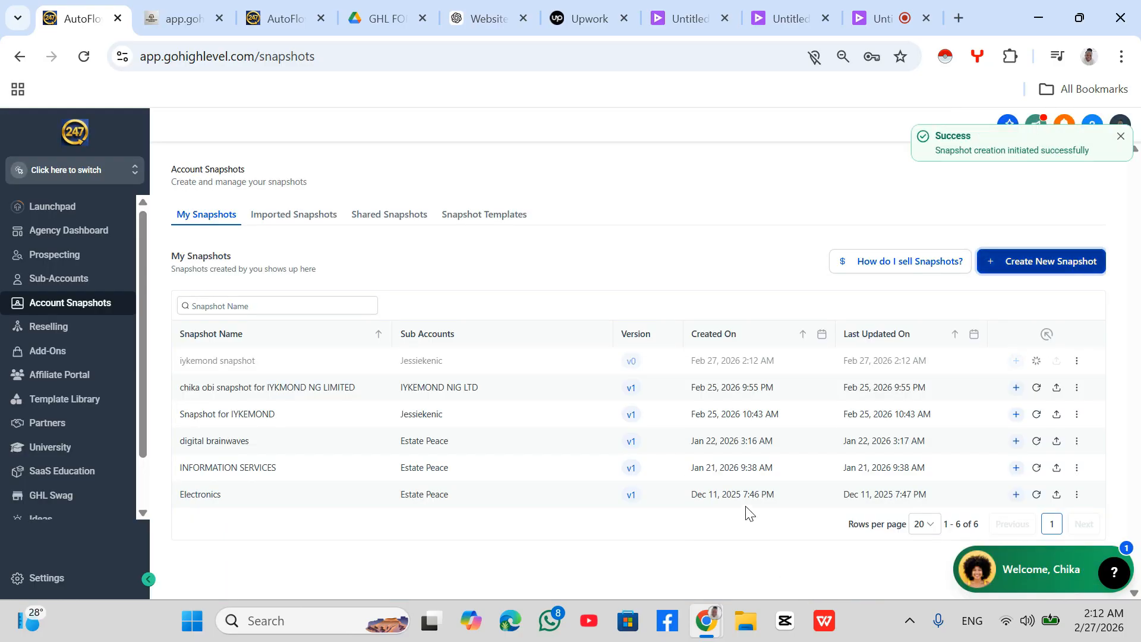
pyautogui.rightClick(735, 466)
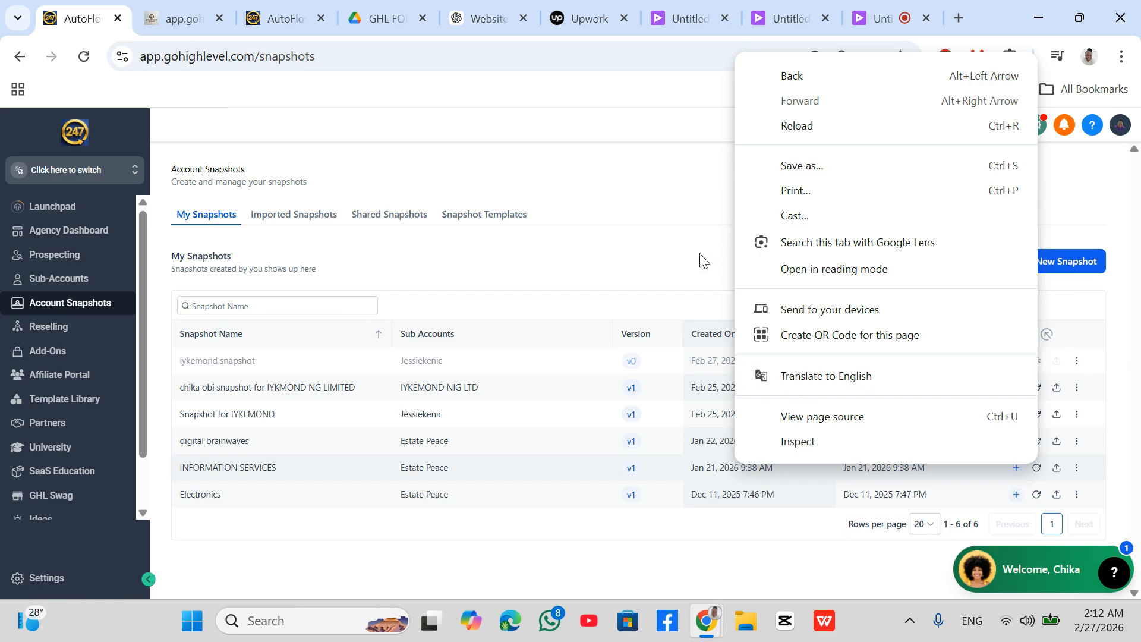
pyautogui.click(616, 186)
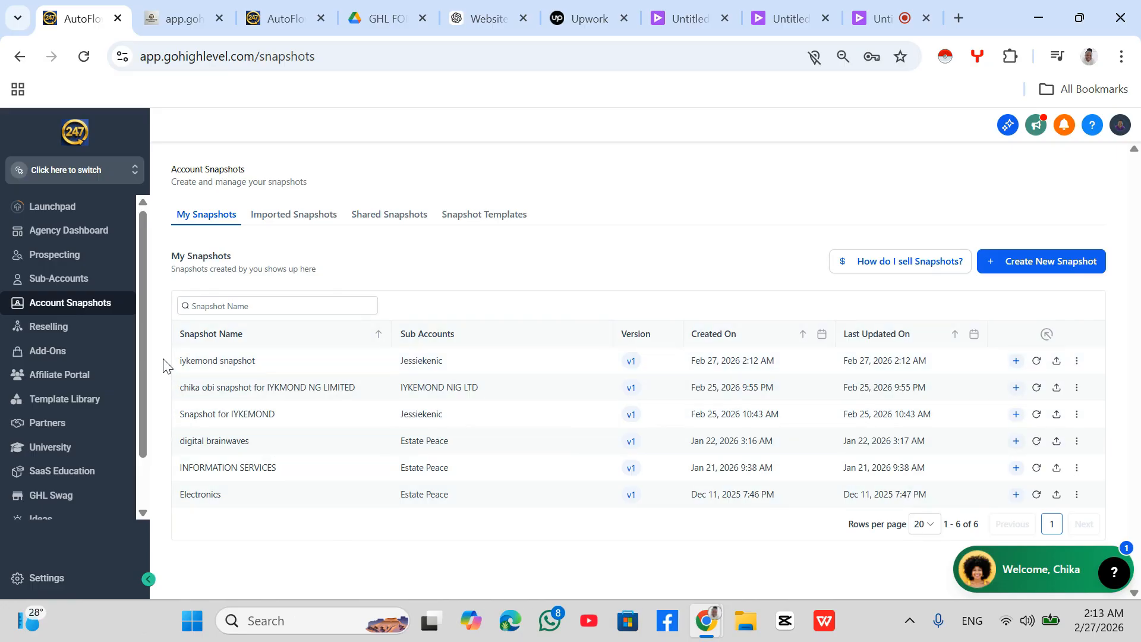
# Open the iykemond nig limited sub-account's details and start loading a snapshot into it.
pyautogui.click(69, 283)
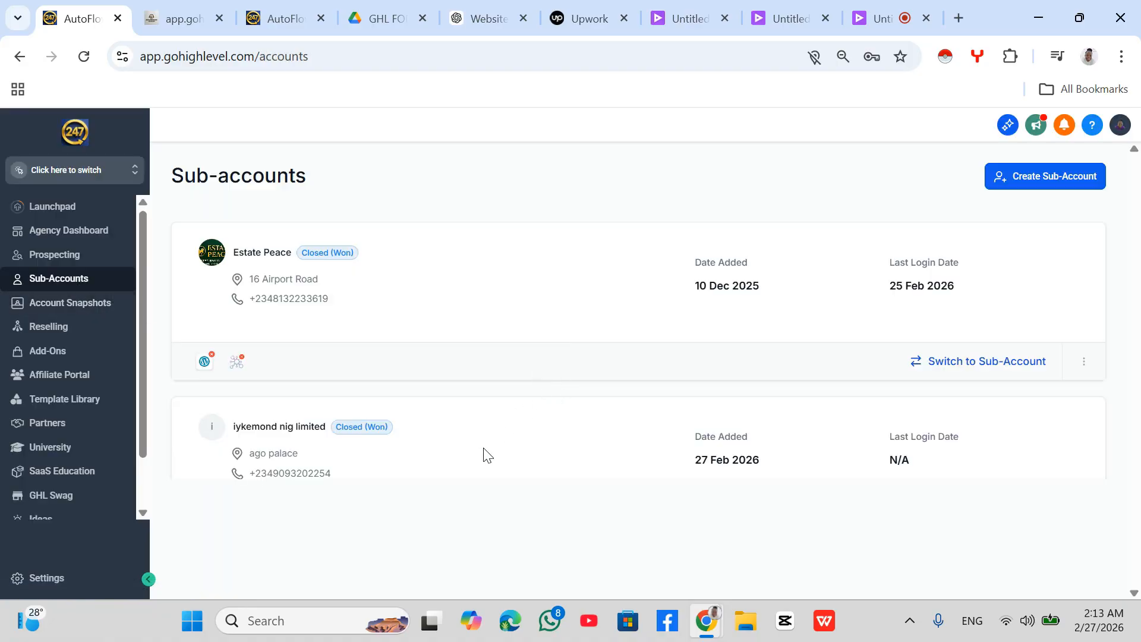
pyautogui.click(292, 430)
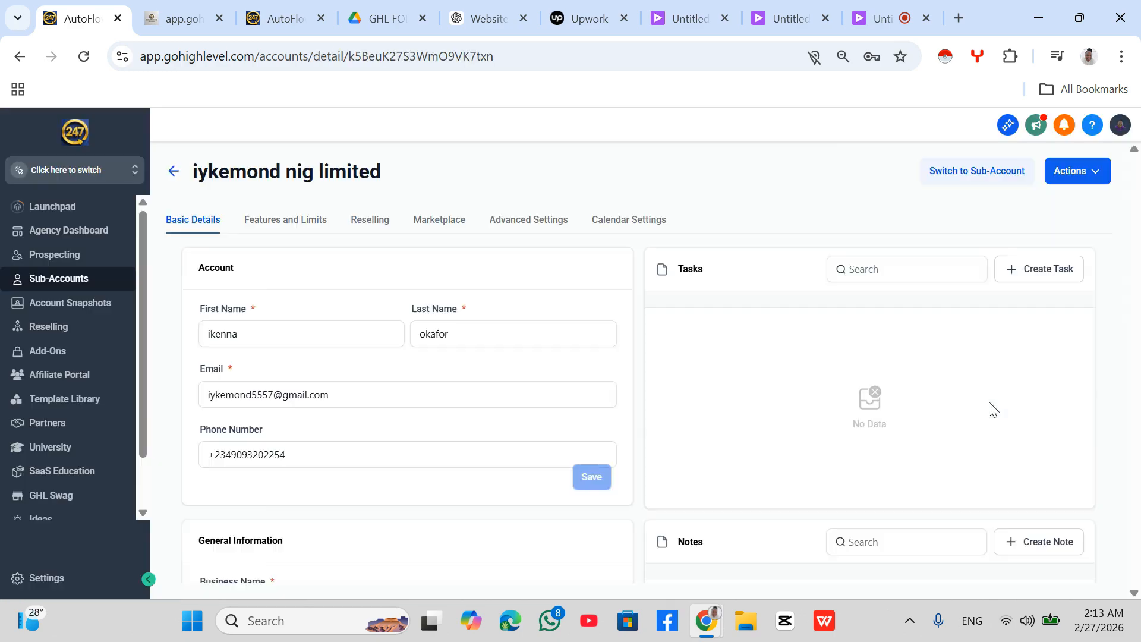
pyautogui.click(1096, 176)
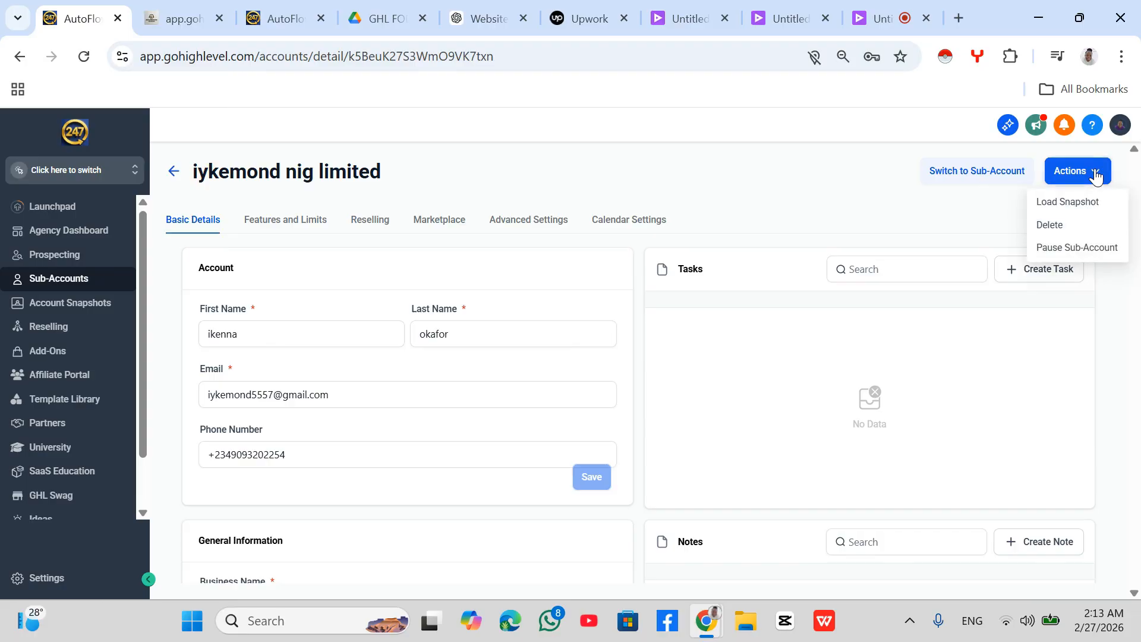
pyautogui.click(1077, 202)
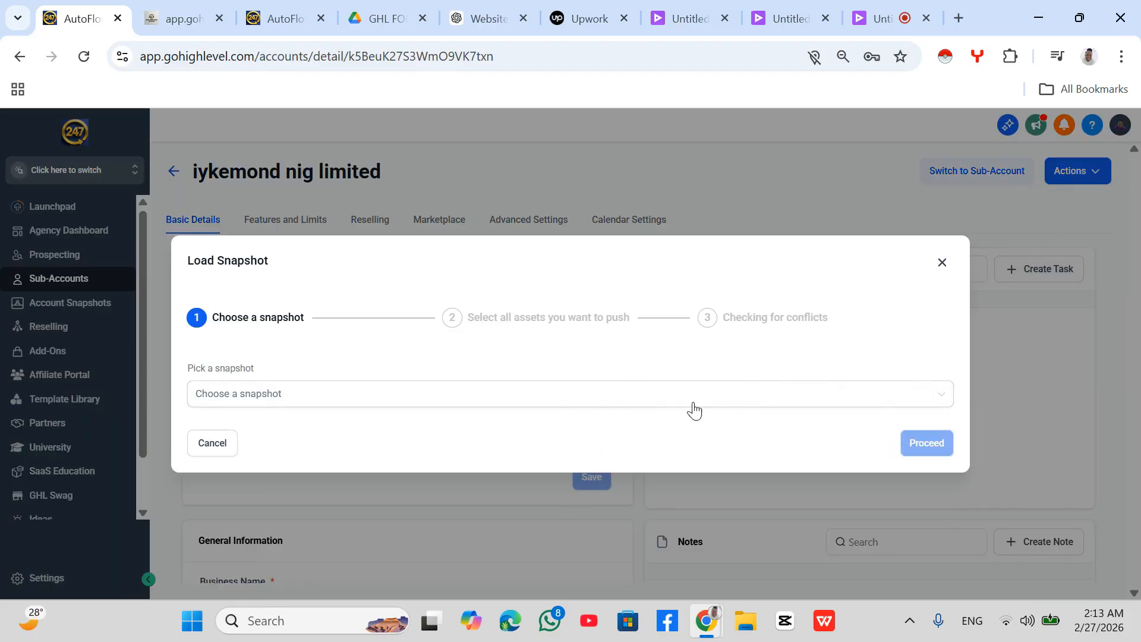
# Choose the agency's own snapshot for IYKMOND NG LIMITED and proceed to its asset selection.
pyautogui.click(810, 396)
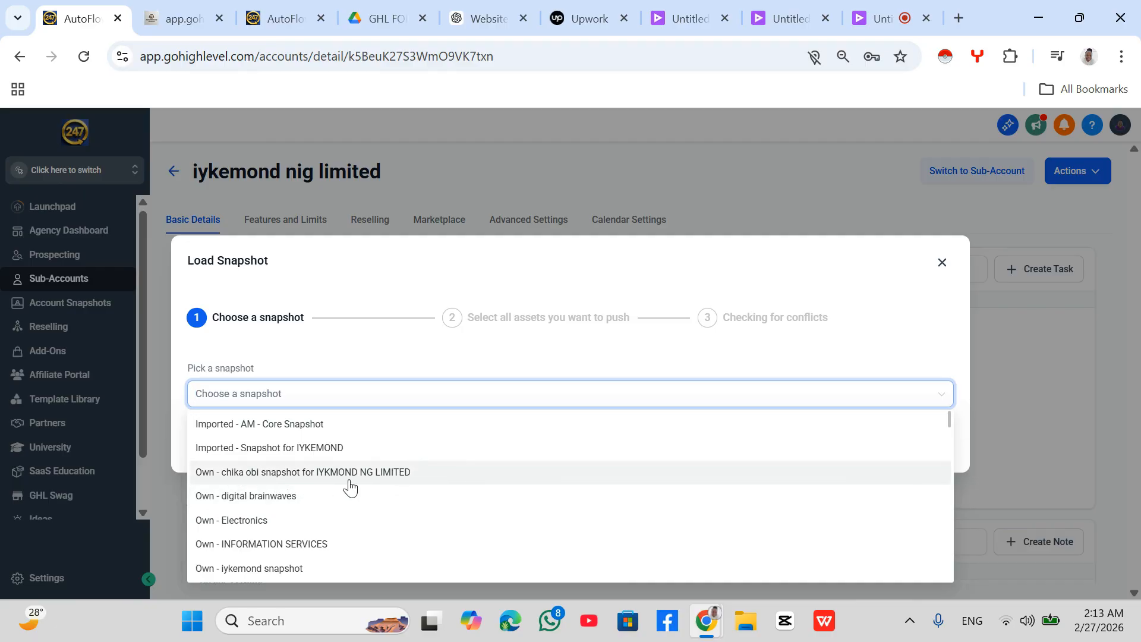
pyautogui.click(449, 479)
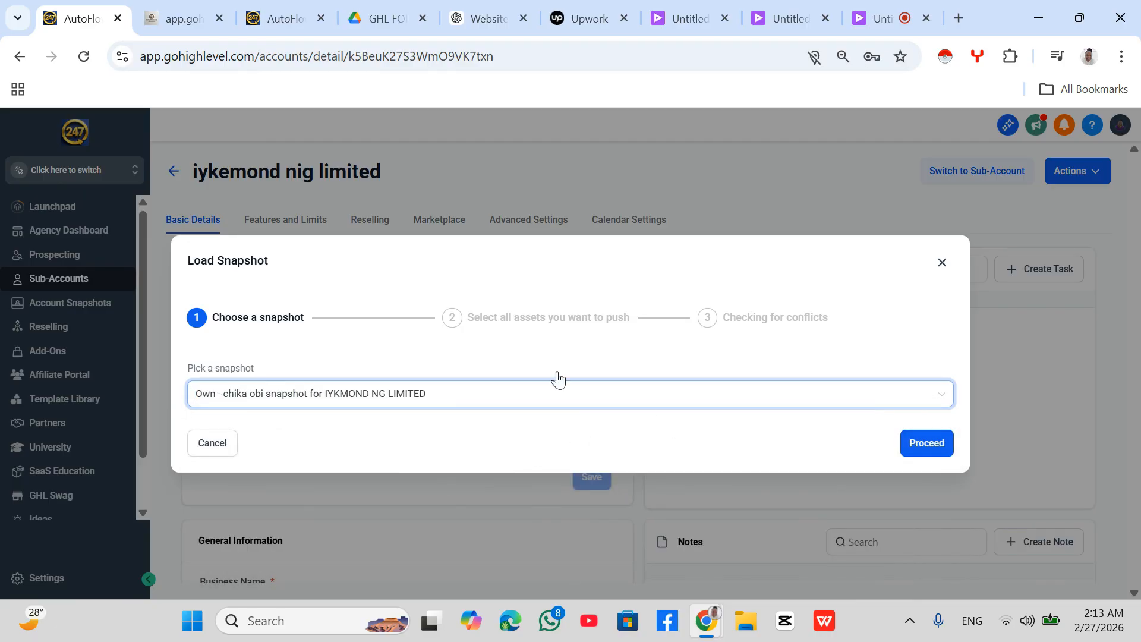
pyautogui.click(928, 447)
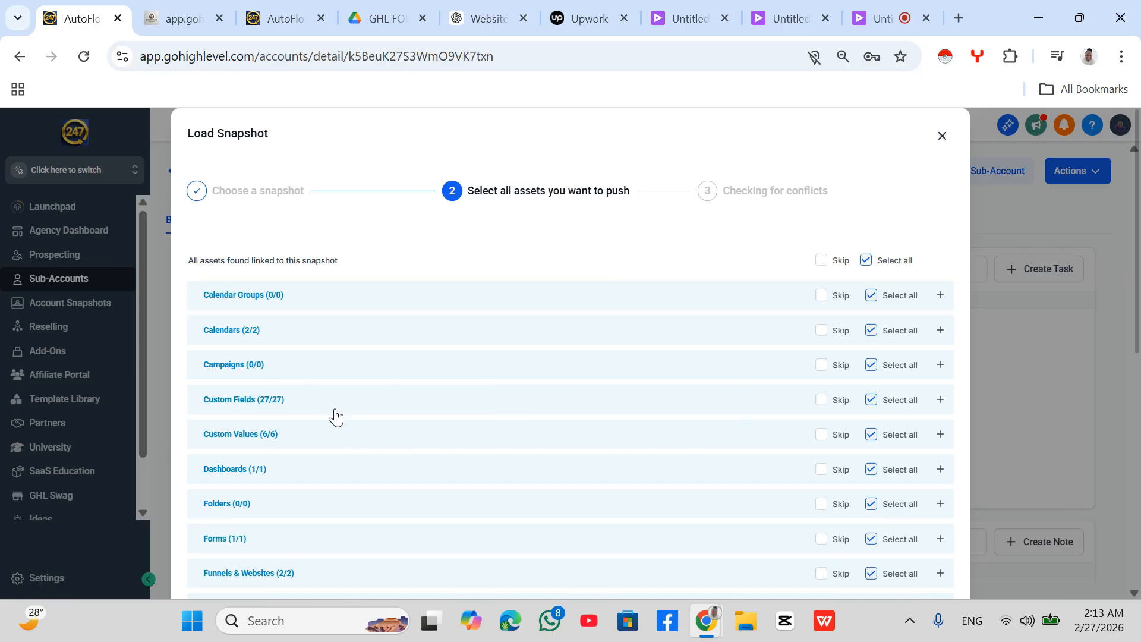
# Review the snapshot's linked assets, keep all of them selected and proceed to the conflict check.
pyautogui.scroll(-2, 642, 441)
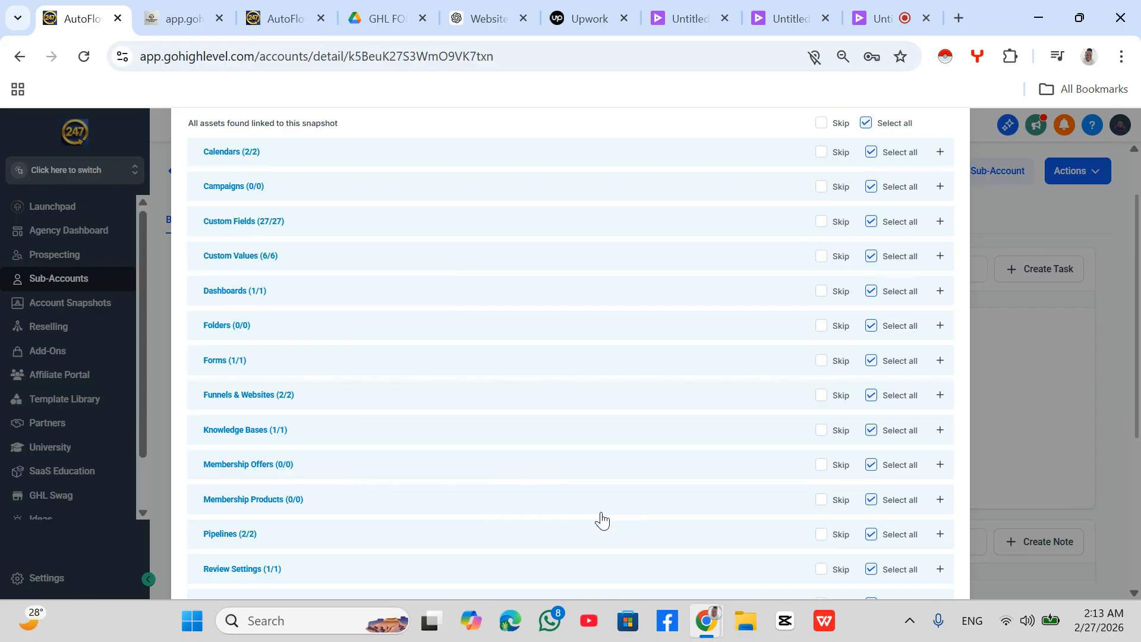
pyautogui.scroll(-3, 601, 522)
pyautogui.scroll(-3, 632, 519)
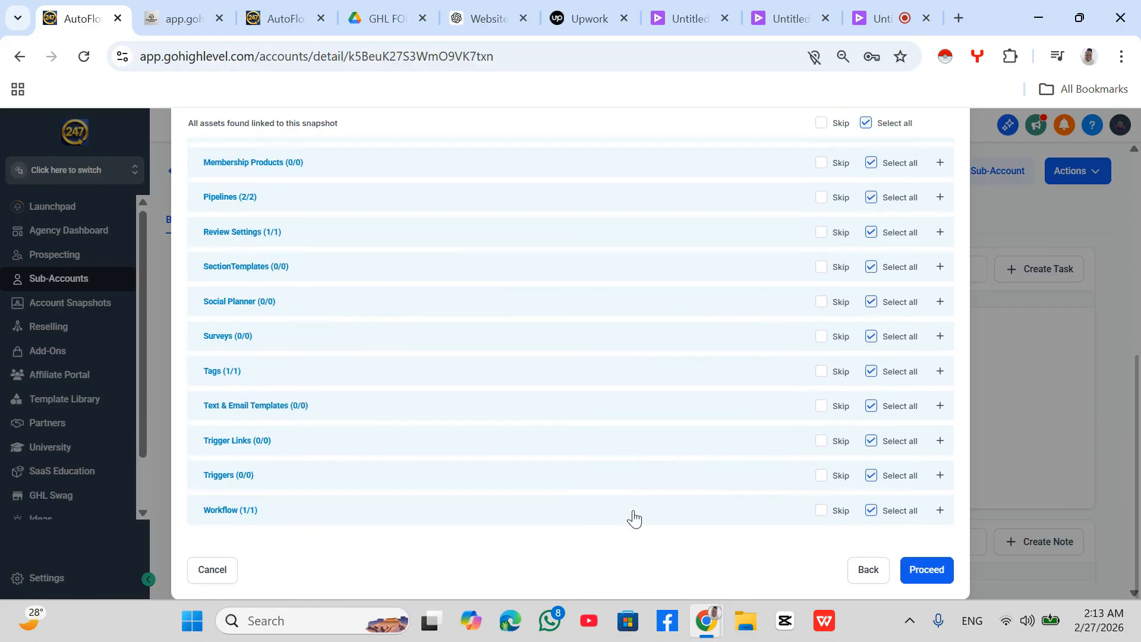
pyautogui.scroll(6, 637, 517)
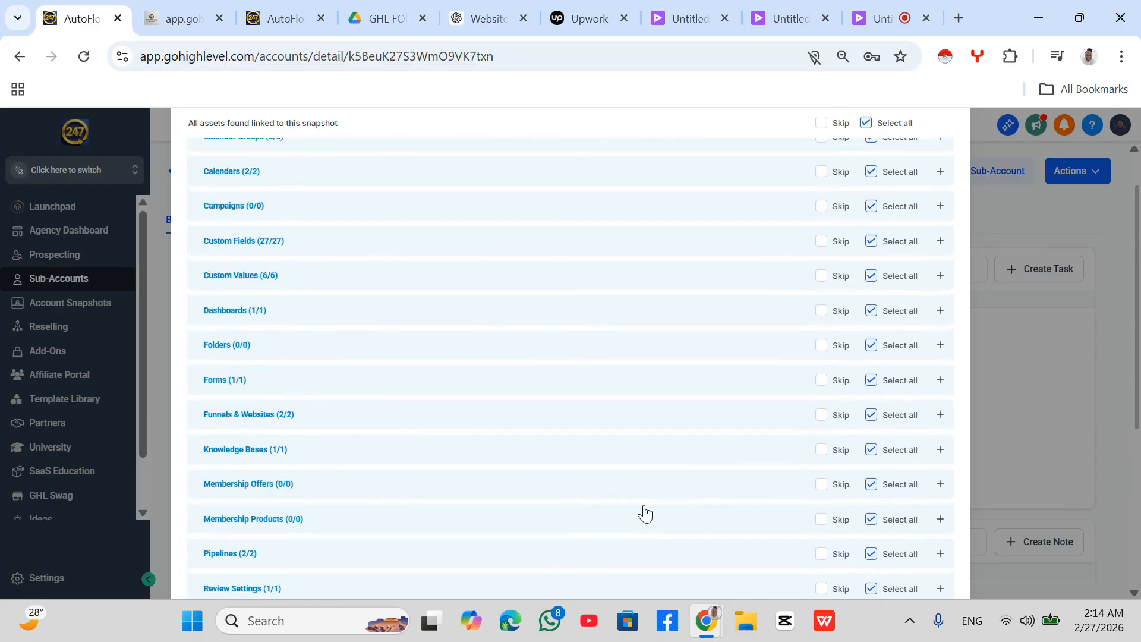
pyautogui.scroll(-6, 645, 513)
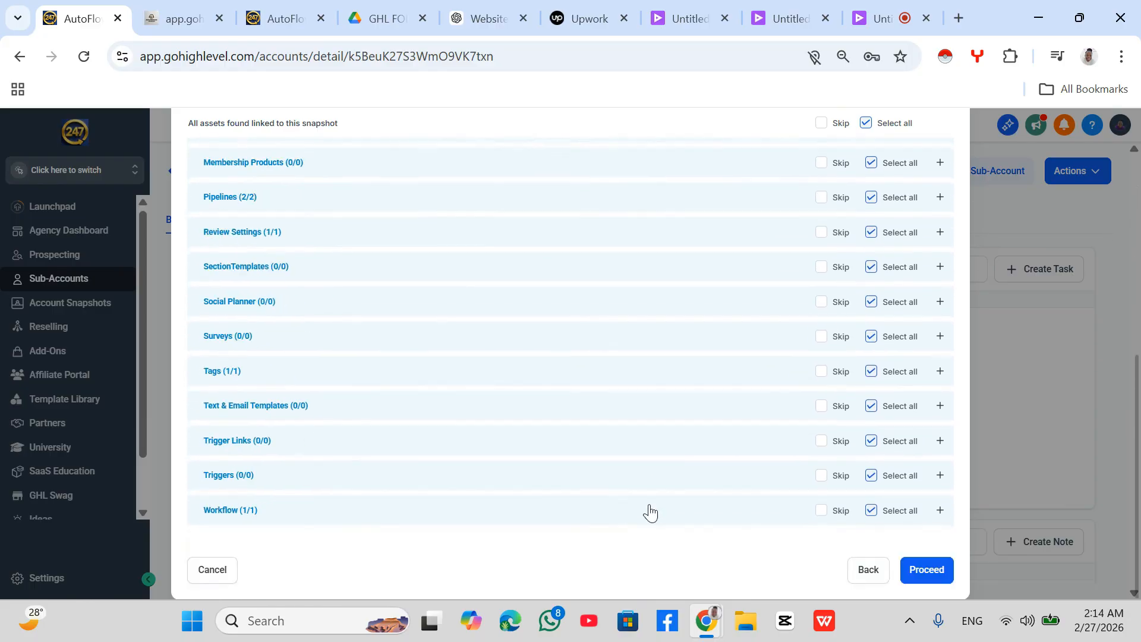
pyautogui.click(927, 572)
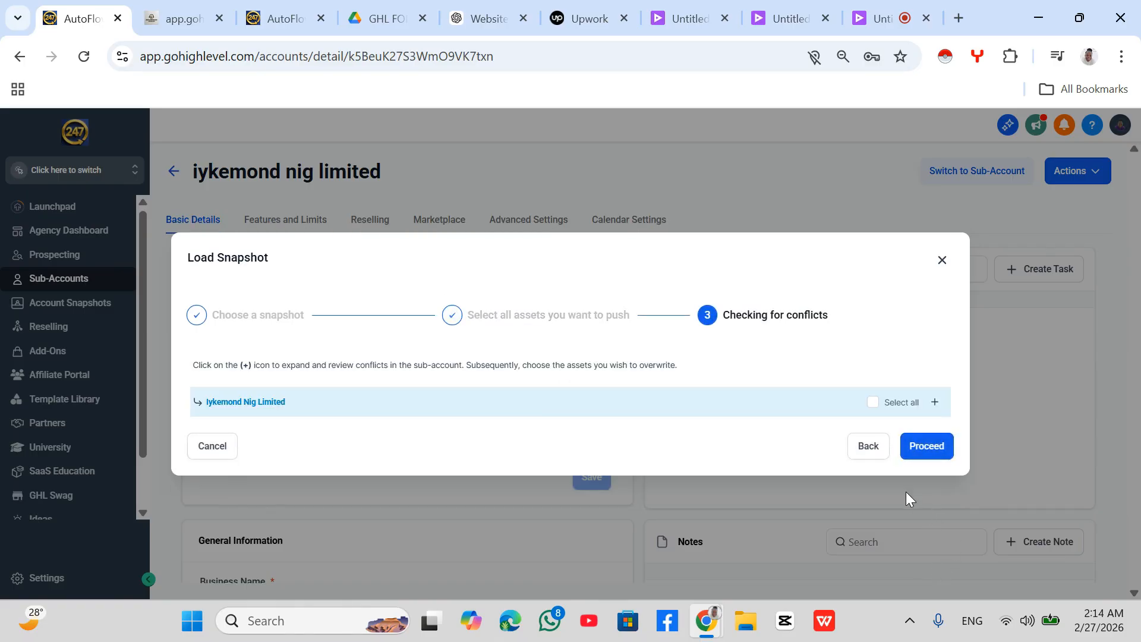
# Select all conflicting assets of iykemond nig limited for overwriting, enter "confirm" to push the snapshot, and close the load dialog.
pyautogui.click(872, 404)
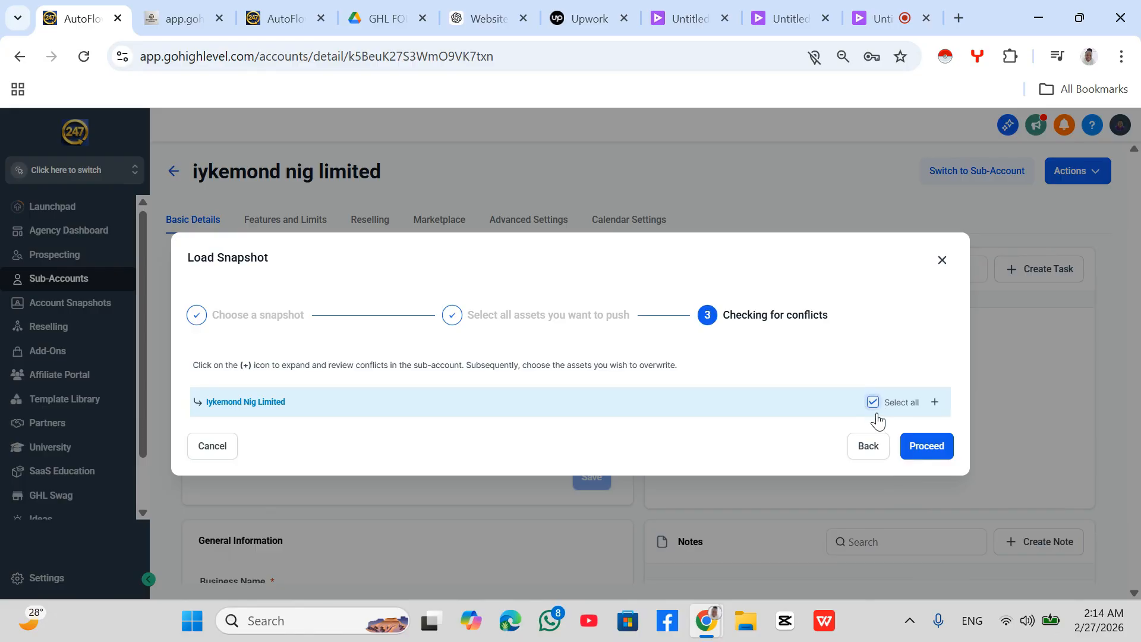
pyautogui.click(926, 444)
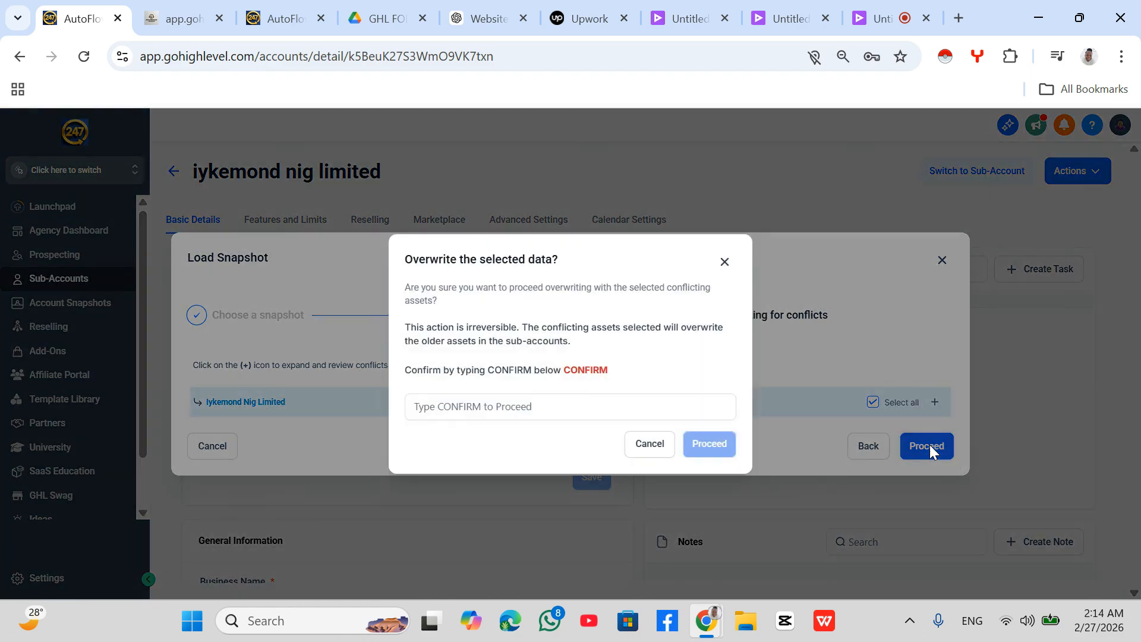
pyautogui.click(523, 404)
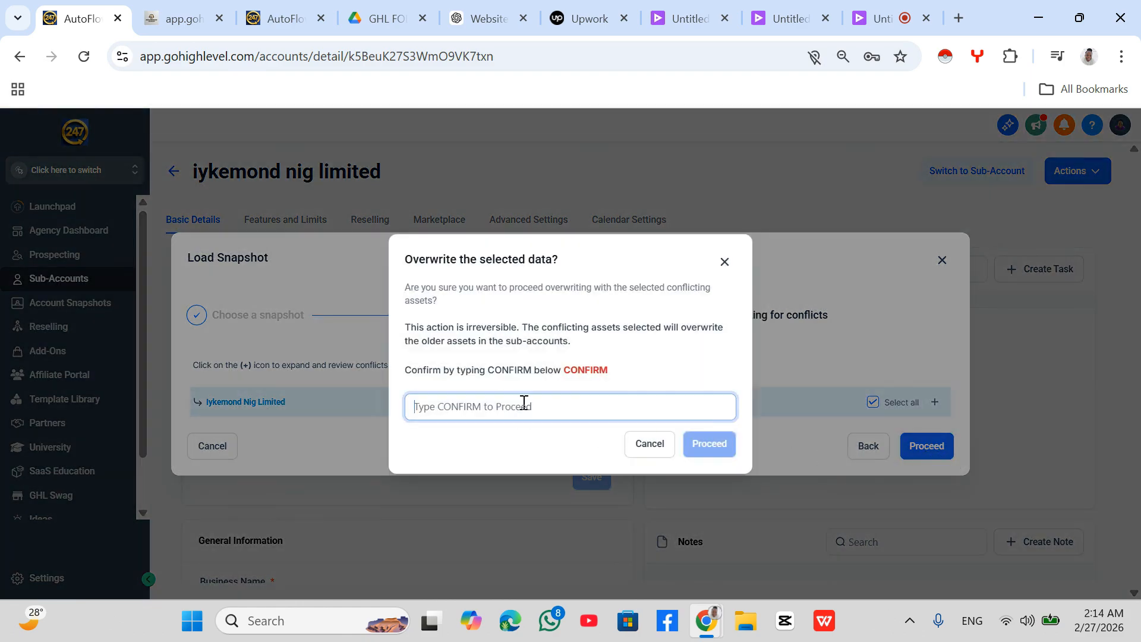
pyautogui.write('confirm')
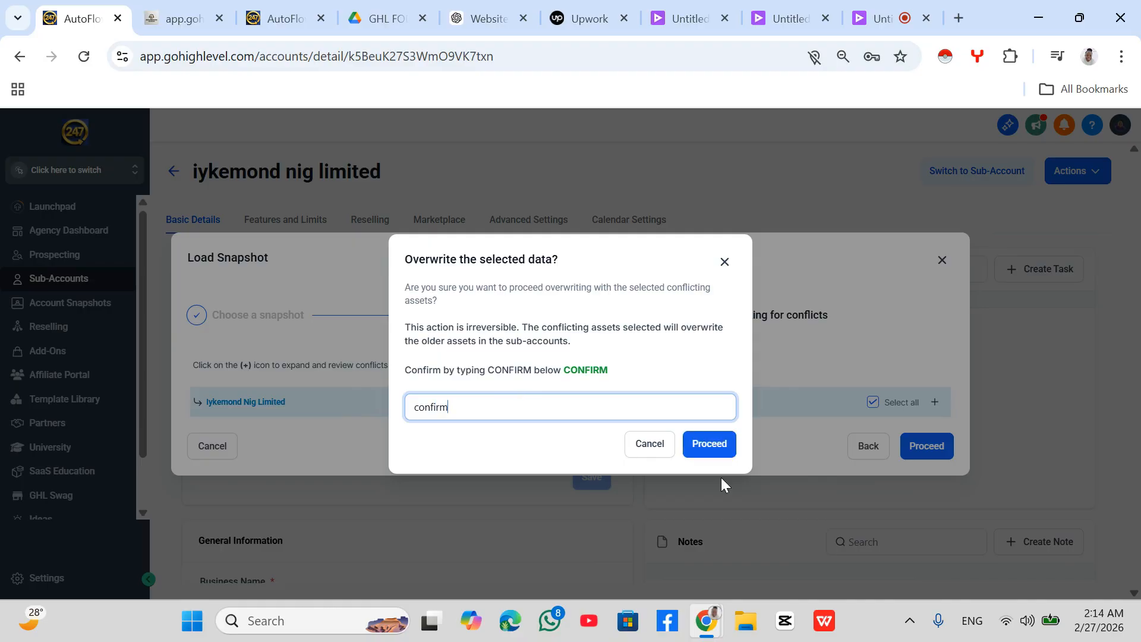
pyautogui.click(708, 444)
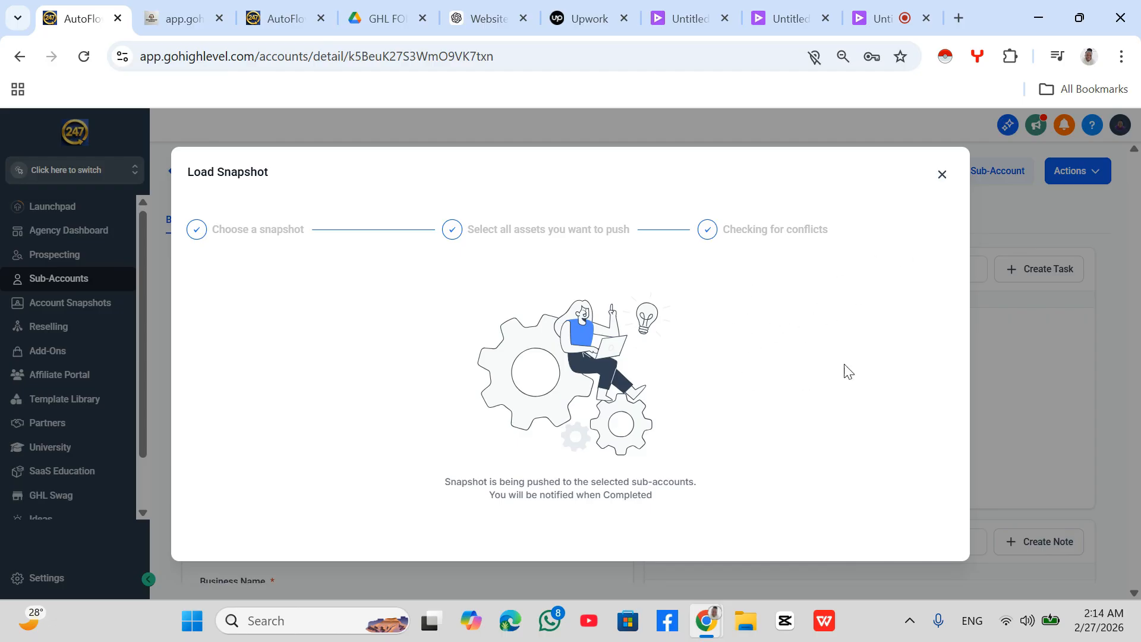
pyautogui.click(942, 175)
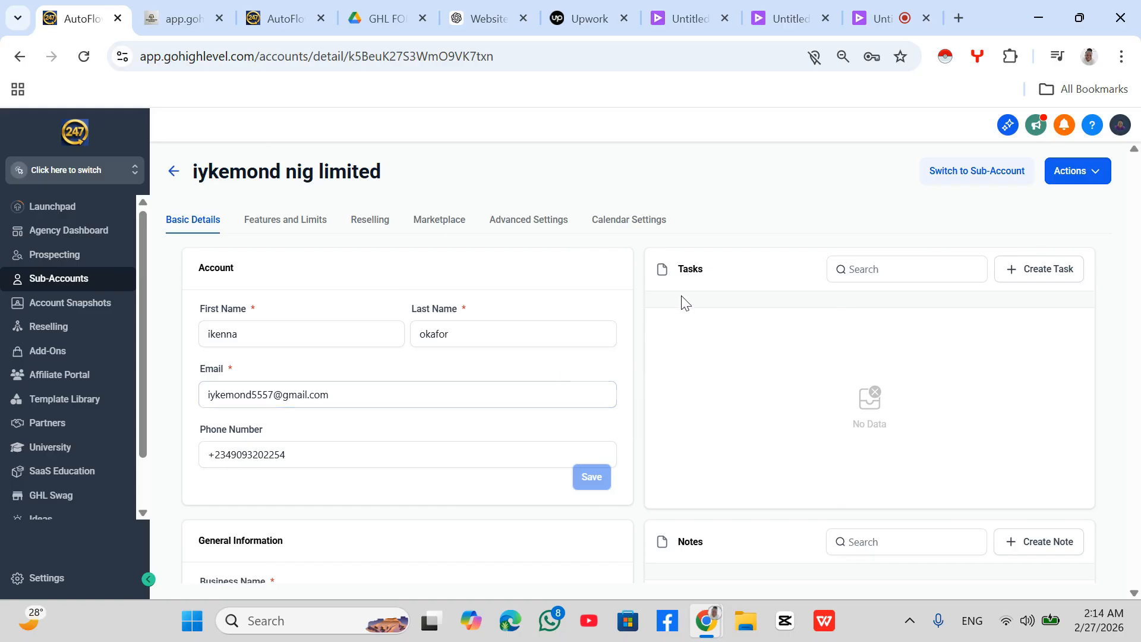
# Switch to the iykemond nig limited sub-account and examine its dashboard widgets, including the pipeline choices for opportunity status, value and conversion.
pyautogui.click(117, 177)
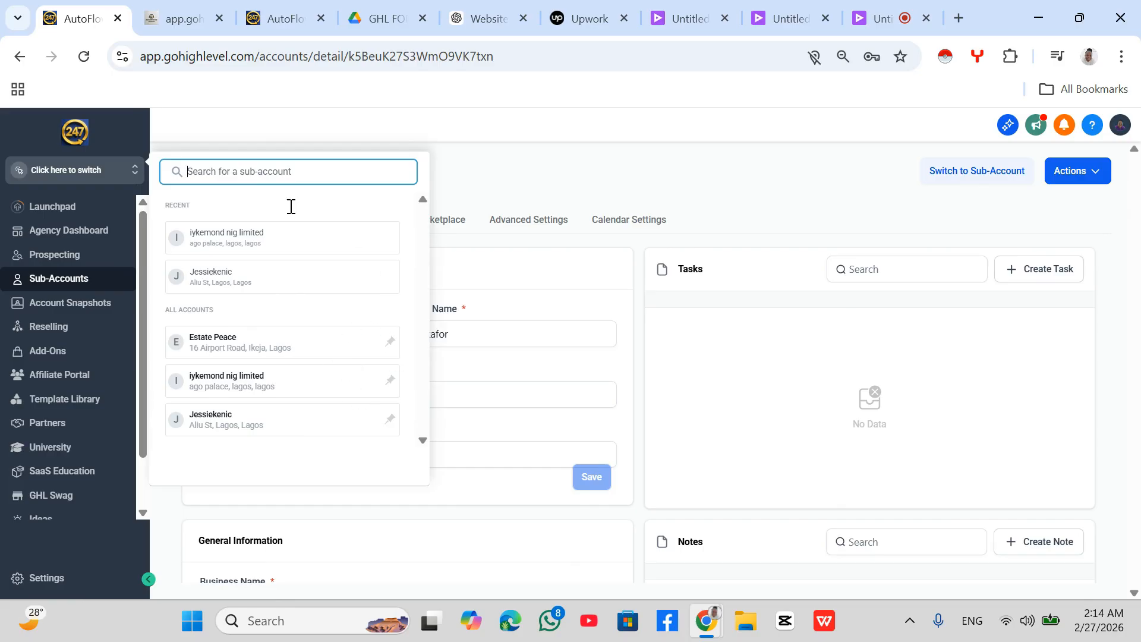
pyautogui.click(294, 241)
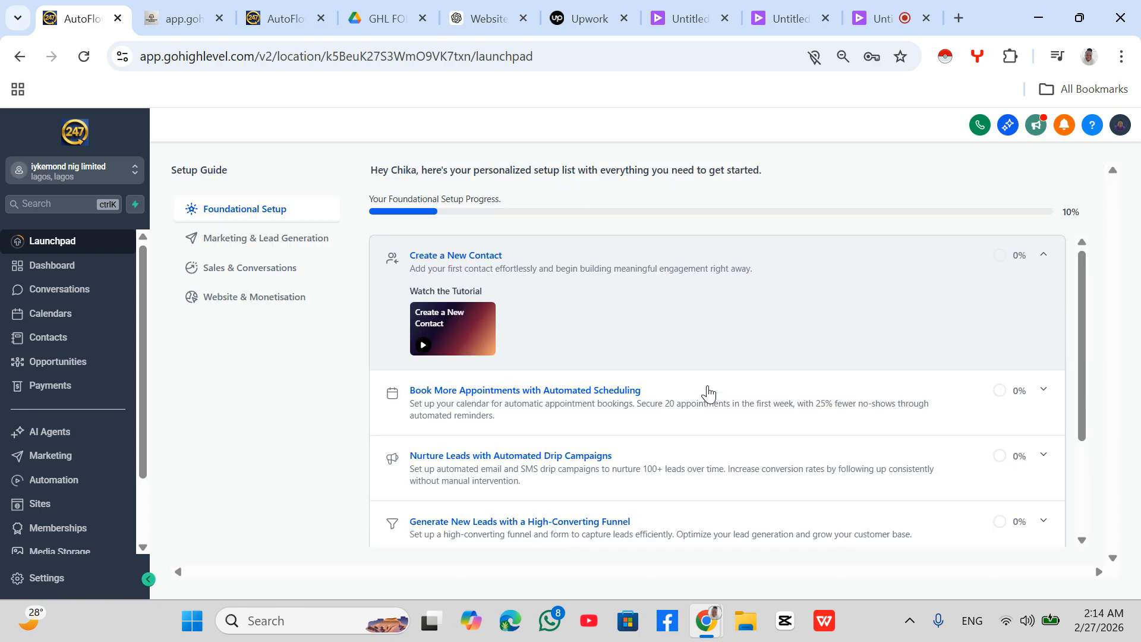
pyautogui.click(66, 267)
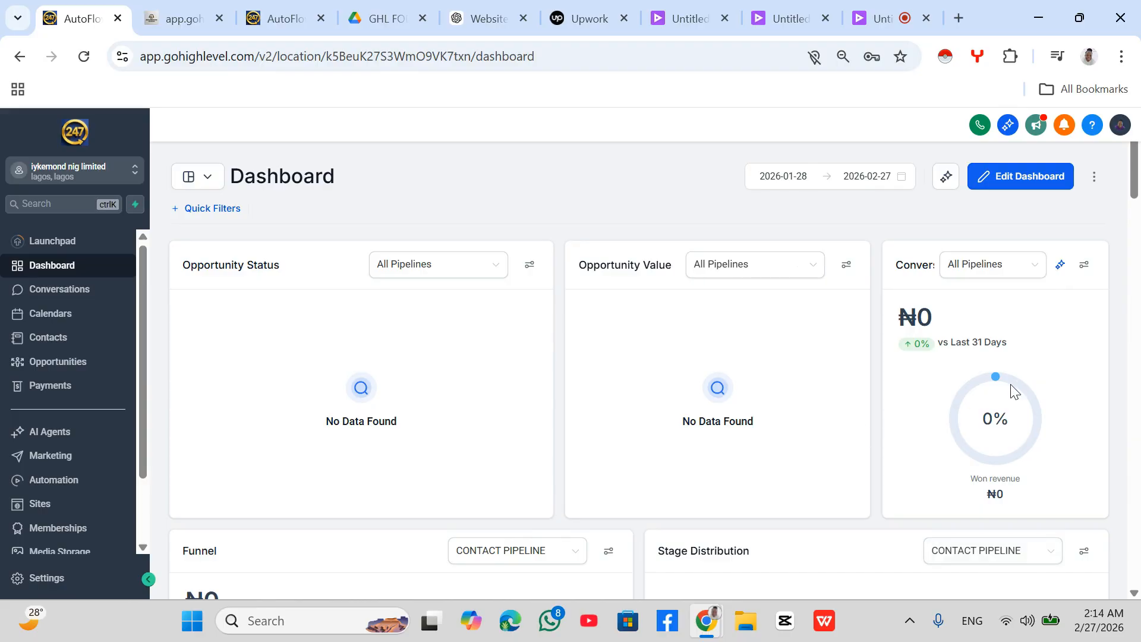
pyautogui.click(1006, 265)
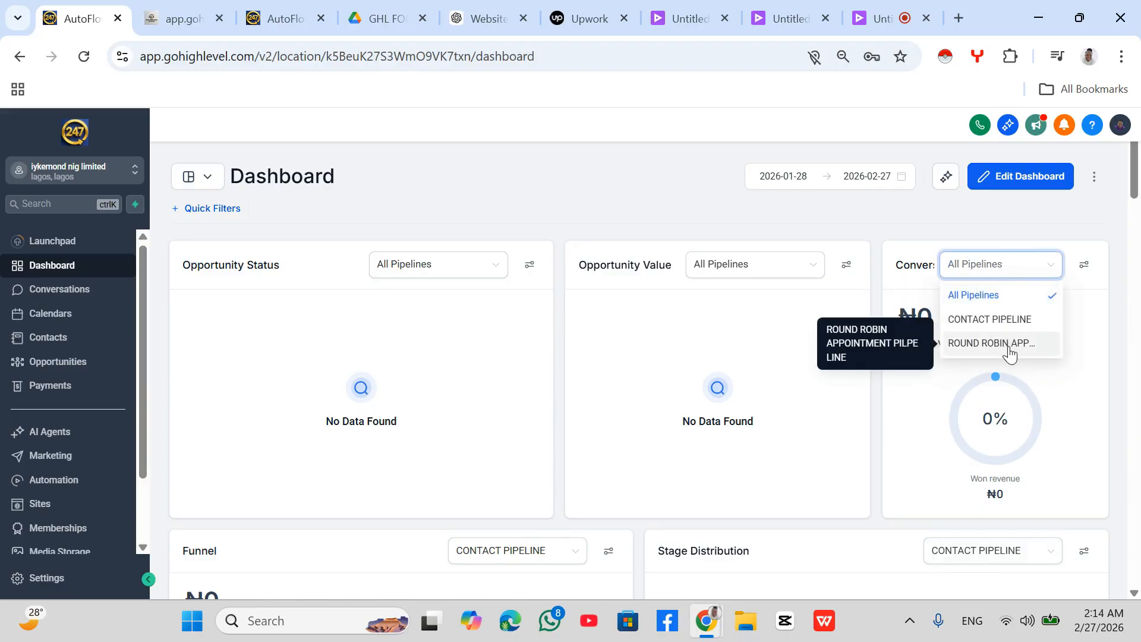
pyautogui.click(790, 265)
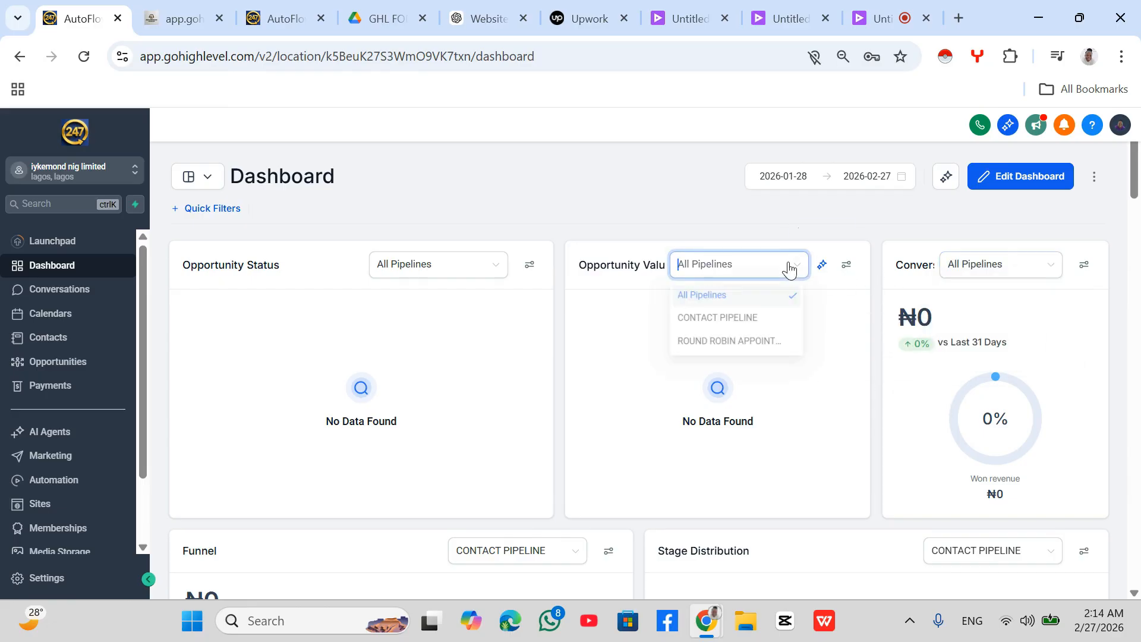
pyautogui.click(431, 272)
pyautogui.scroll(-6, 560, 403)
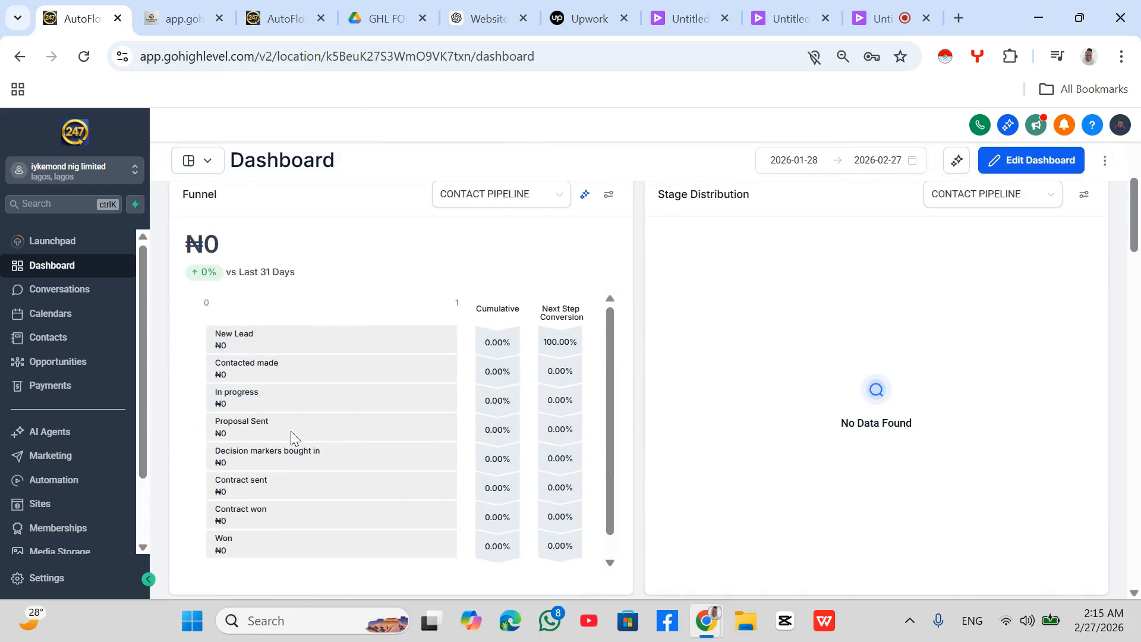
pyautogui.scroll(-15, 862, 390)
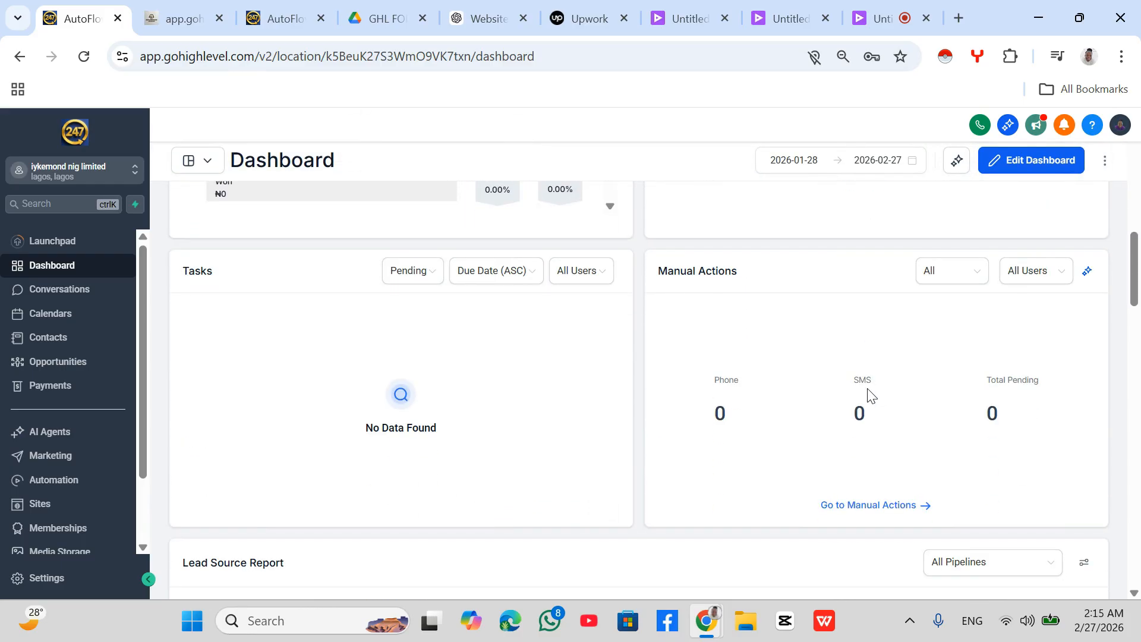
pyautogui.scroll(-6, 654, 416)
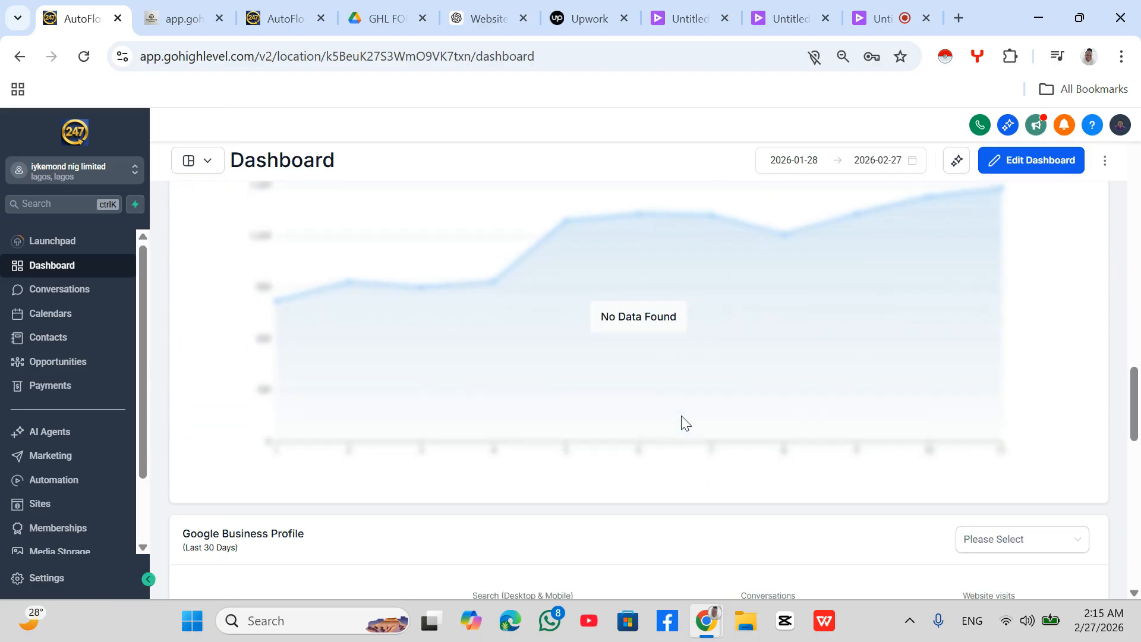
# Check the sub-account's funnels and websites for the pushed assets, and dismiss the browser notification.
pyautogui.click(34, 504)
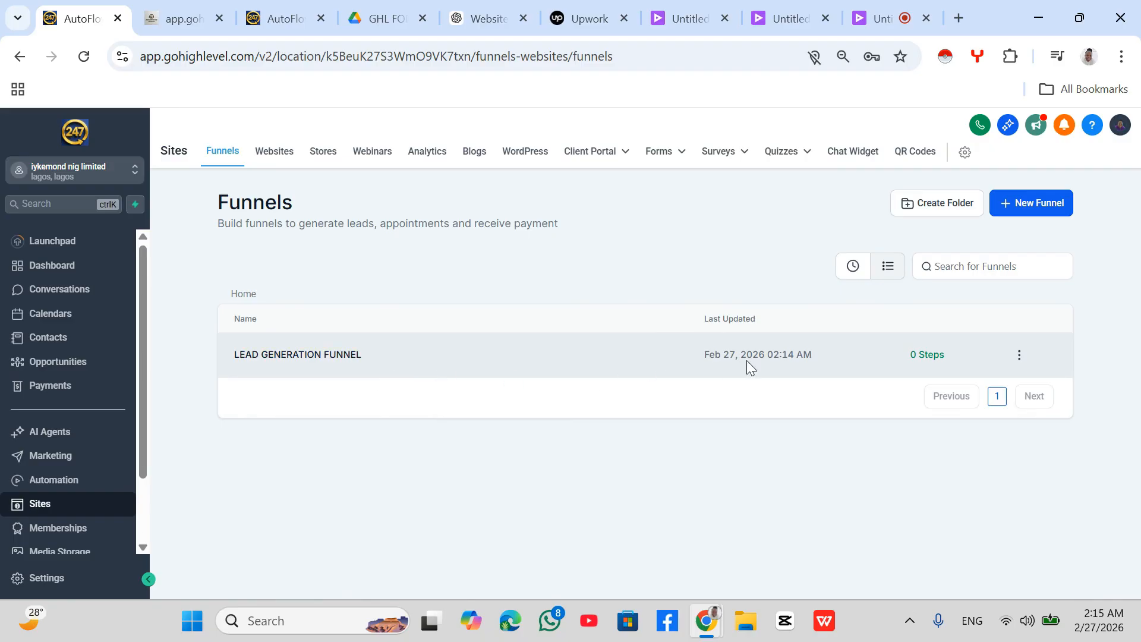
pyautogui.click(277, 161)
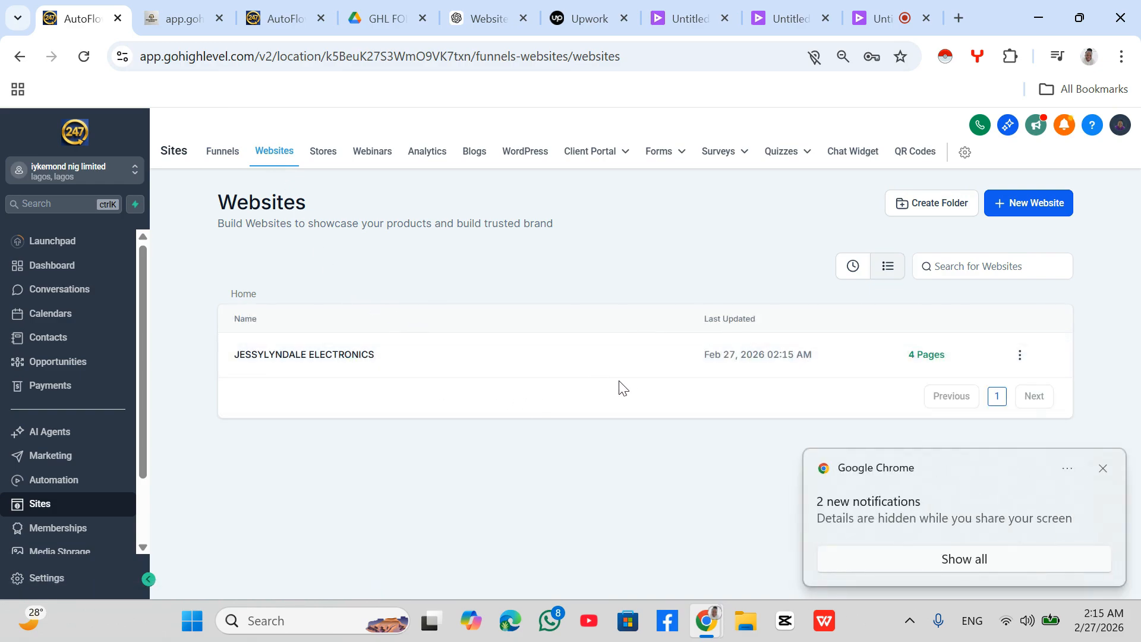
pyautogui.click(1100, 467)
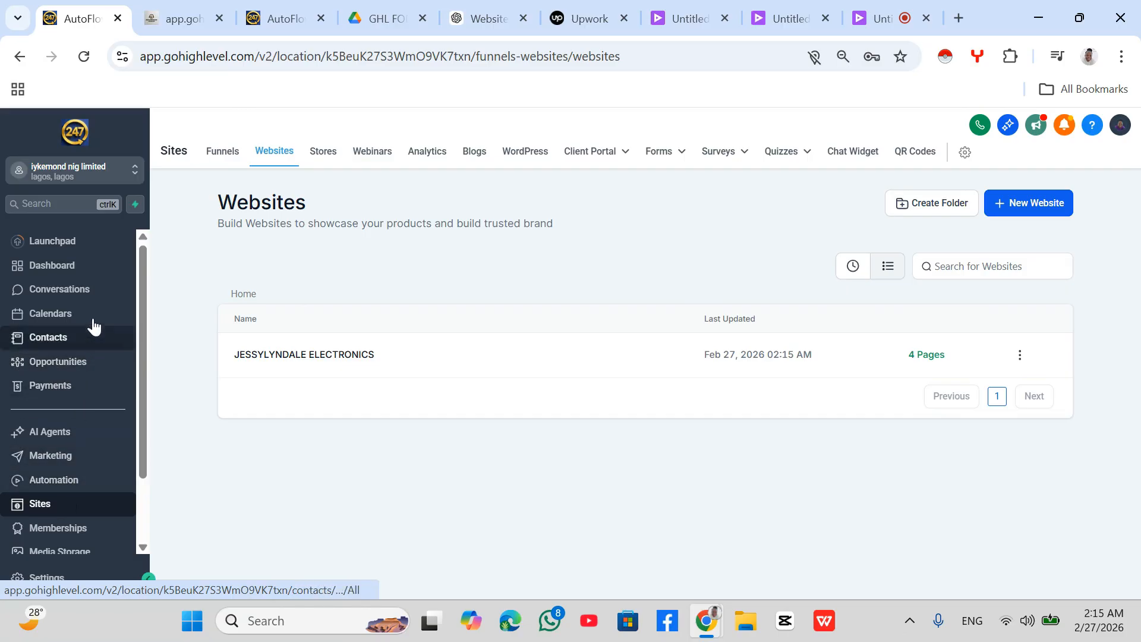
# Switch back to the agency view's account snapshots and collapse the onboarding welcome panel.
pyautogui.click(56, 174)
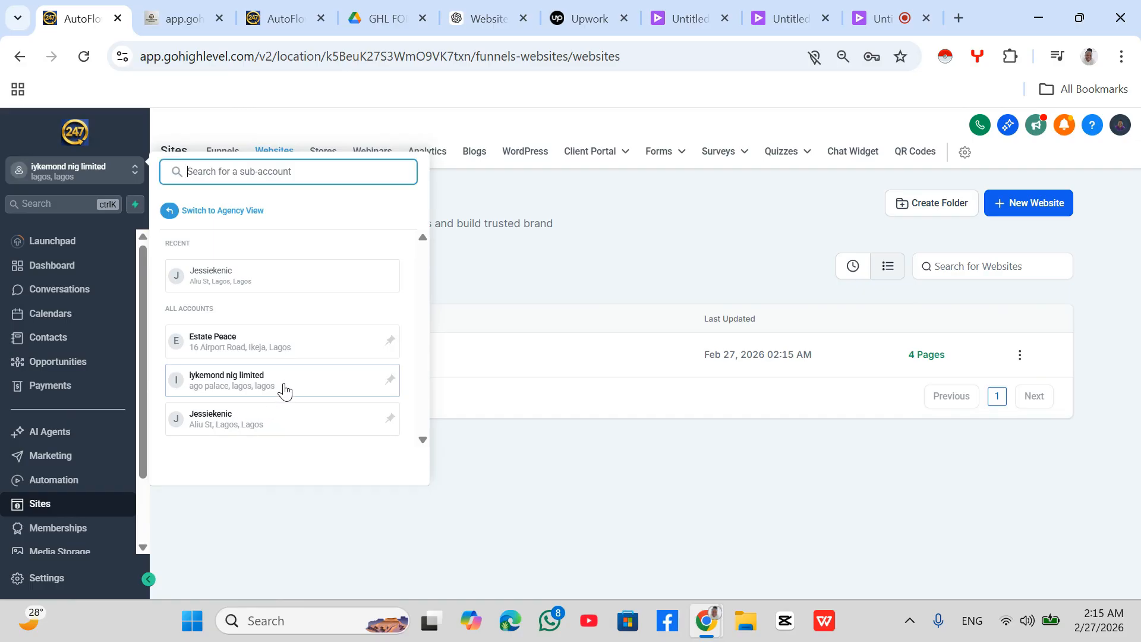
pyautogui.click(234, 212)
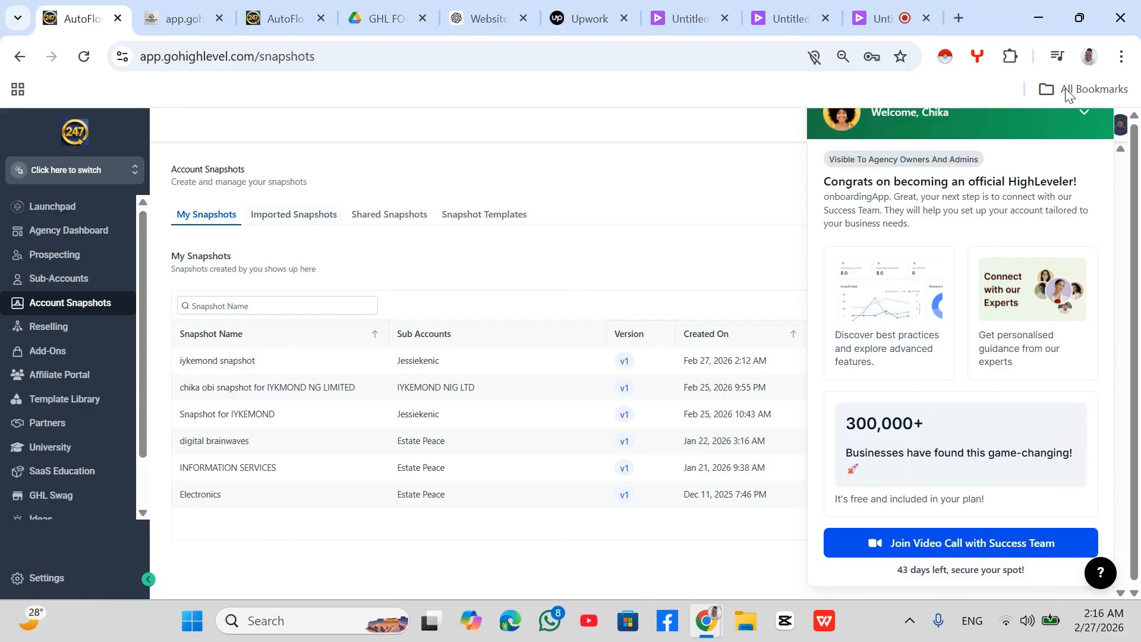
pyautogui.click(1084, 111)
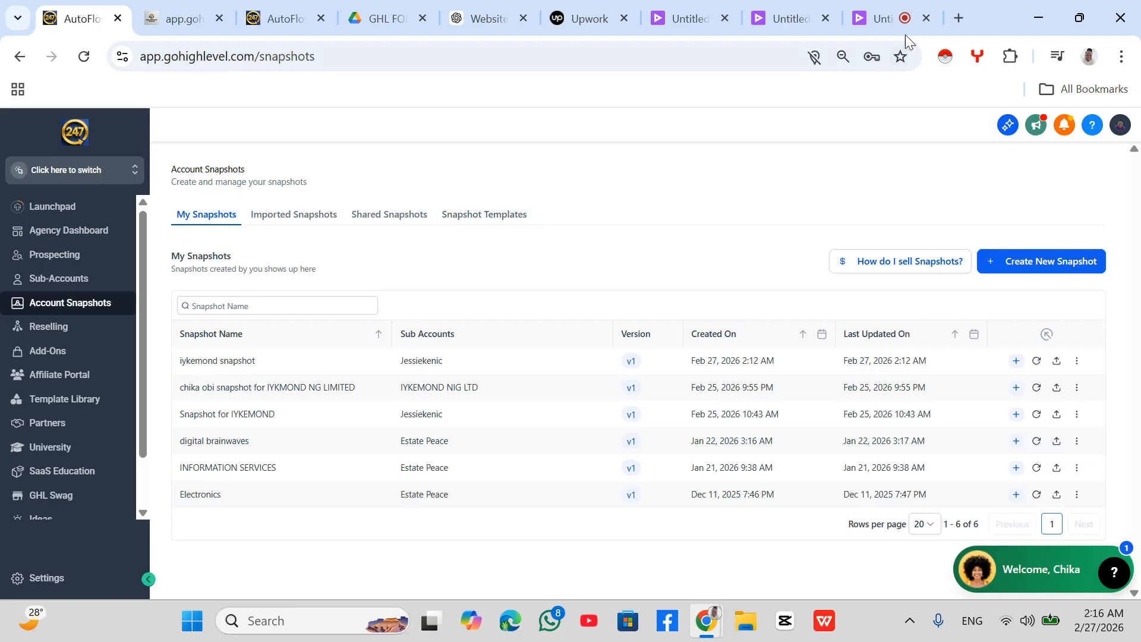
pyautogui.click(883, 19)
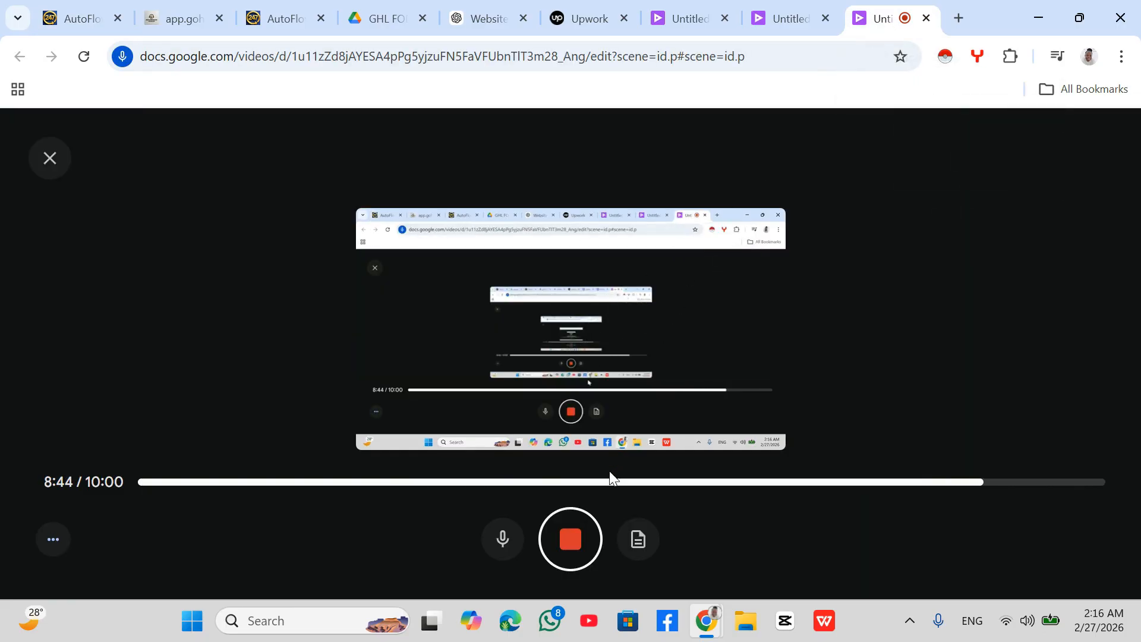